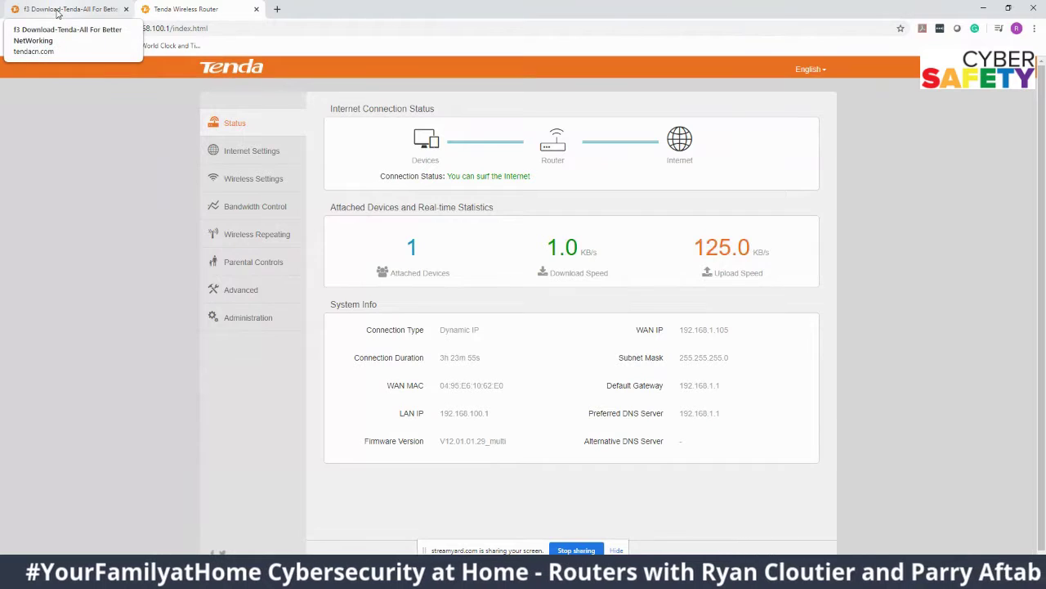
Start downloading F3 Firmware V12.01.01.52_multi from the Tenda F3 download page.
{"action": "left_click", "coordinate": [57, 12]}
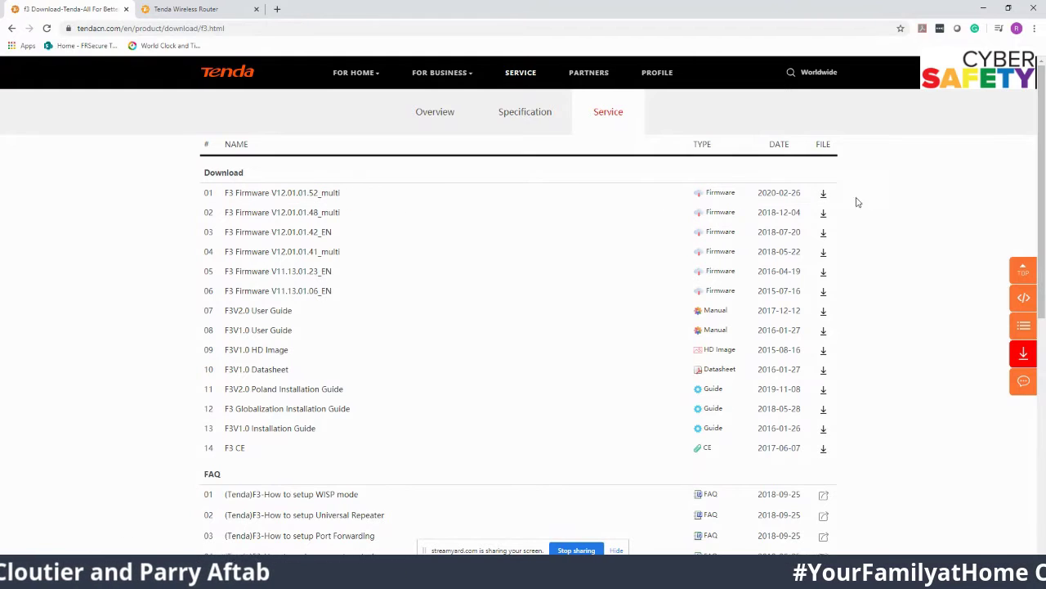
{"action": "left_click", "coordinate": [824, 196]}
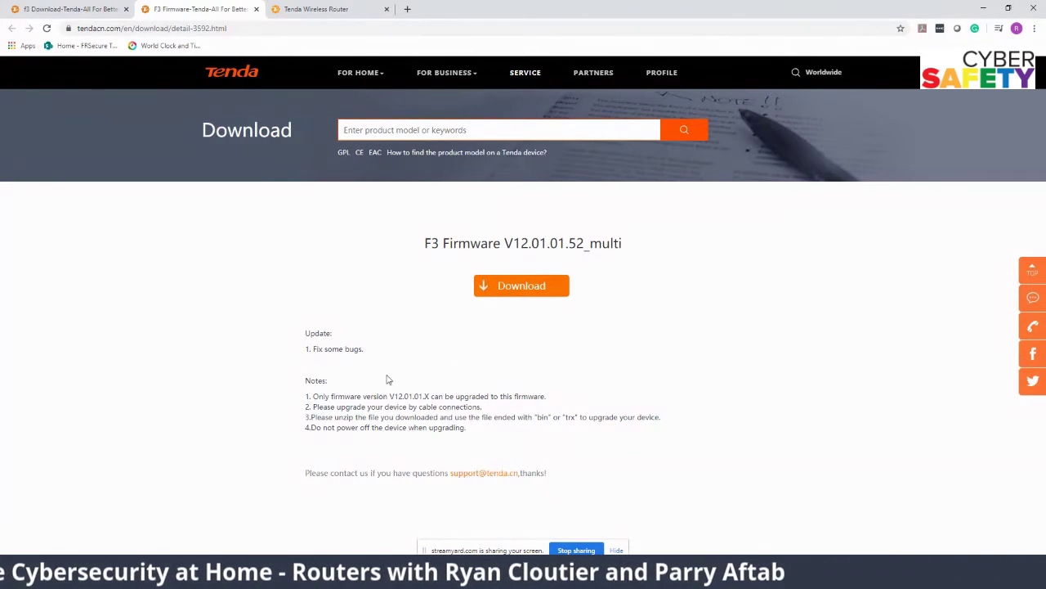
{"action": "left_click", "coordinate": [525, 290]}
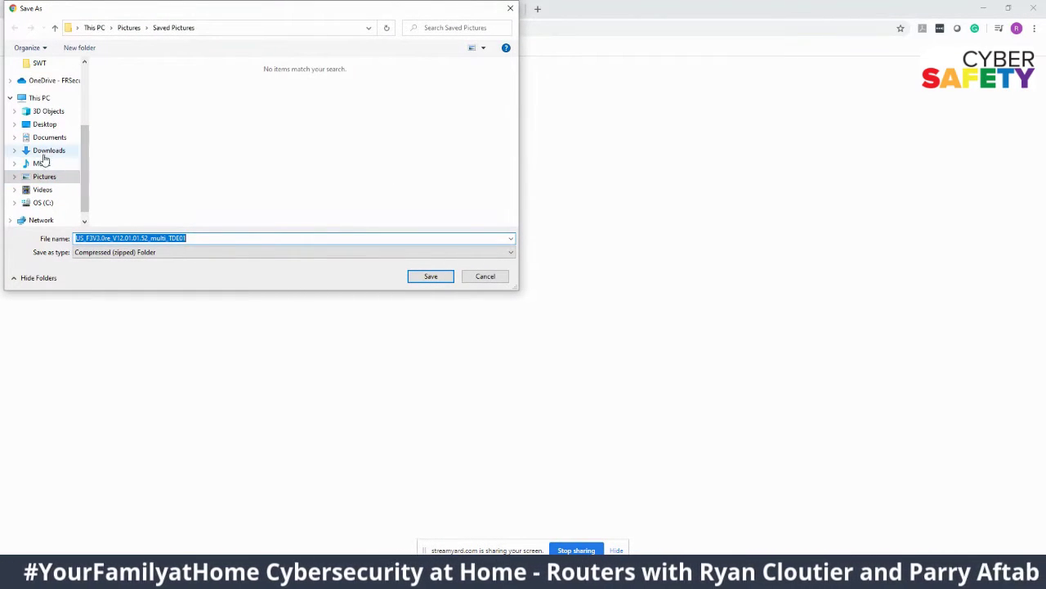
Save the firmware zip in a new folder named Router inside Downloads.
{"action": "left_click", "coordinate": [47, 150]}
{"action": "left_click", "coordinate": [94, 50]}
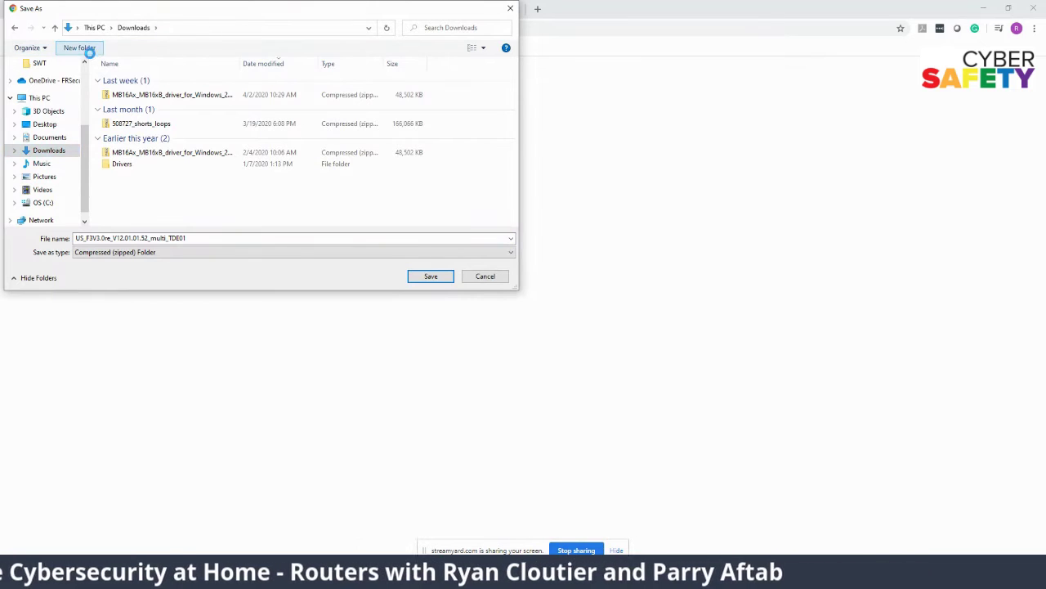
{"action": "type", "text": "Router"}
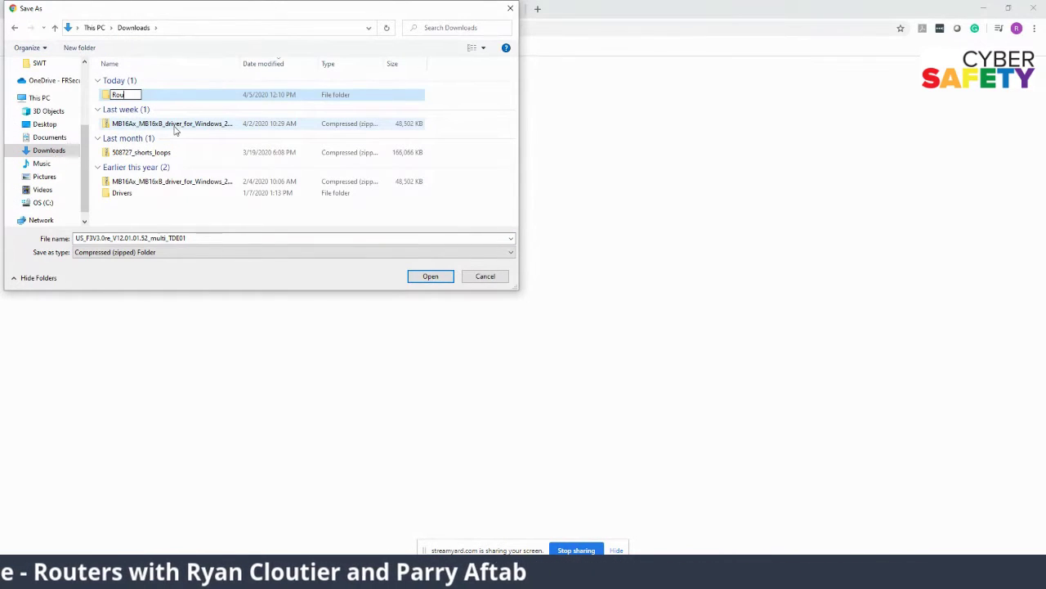
{"action": "double_click", "coordinate": [106, 98]}
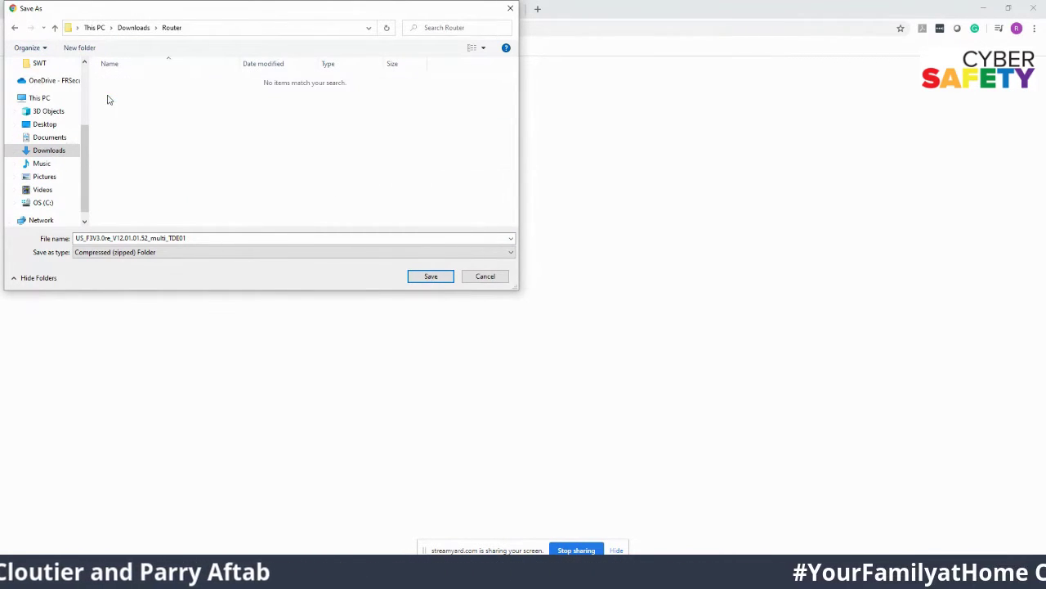
{"action": "left_click", "coordinate": [433, 279]}
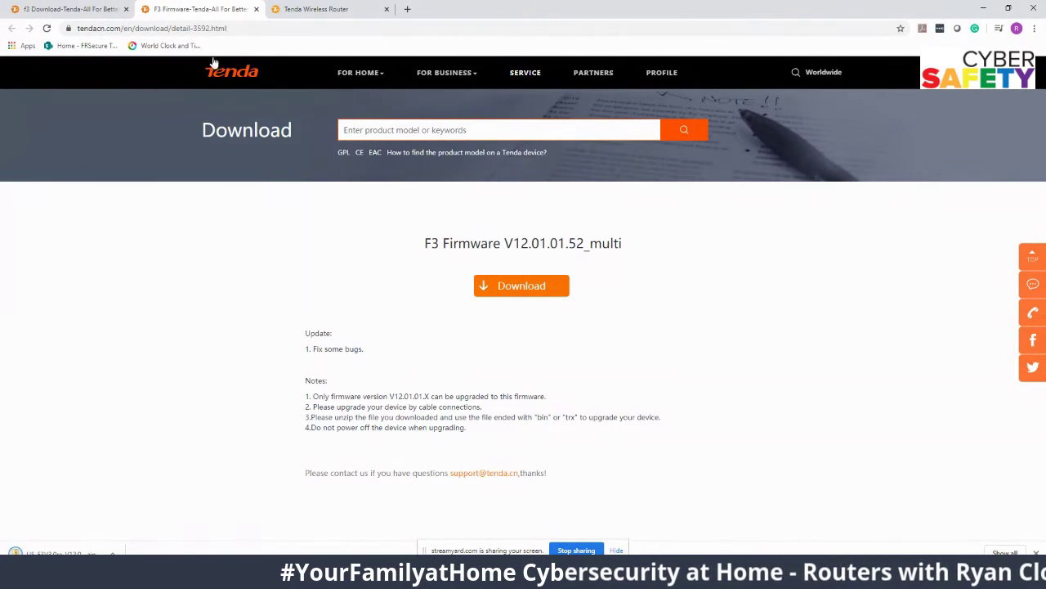
Review the router's Administration settings, from the login password and WAN and LAN parameters to Remote Web Management.
{"action": "left_click", "coordinate": [336, 9]}
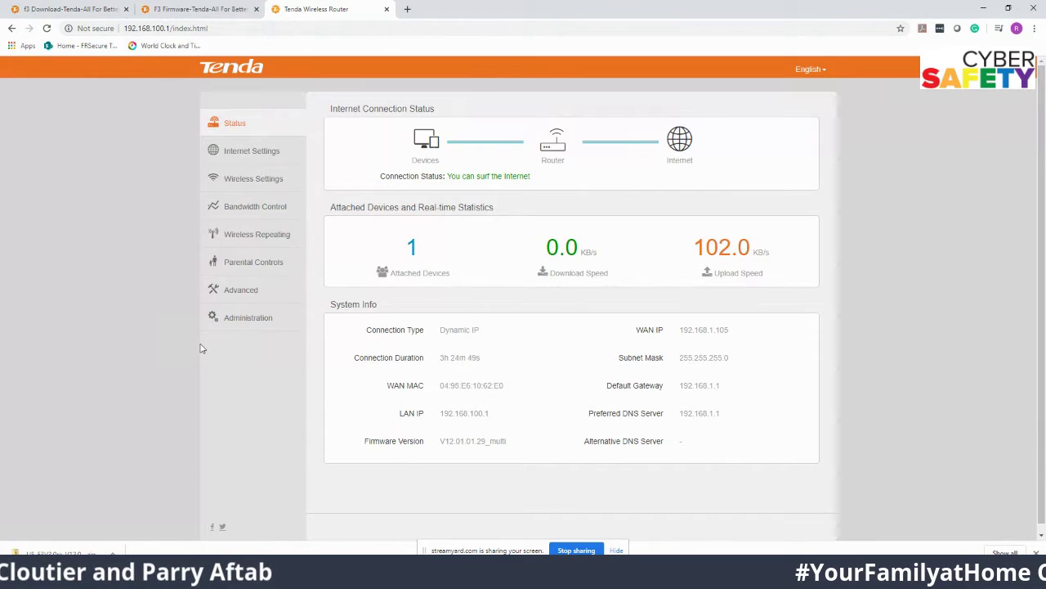
{"action": "left_click", "coordinate": [255, 321]}
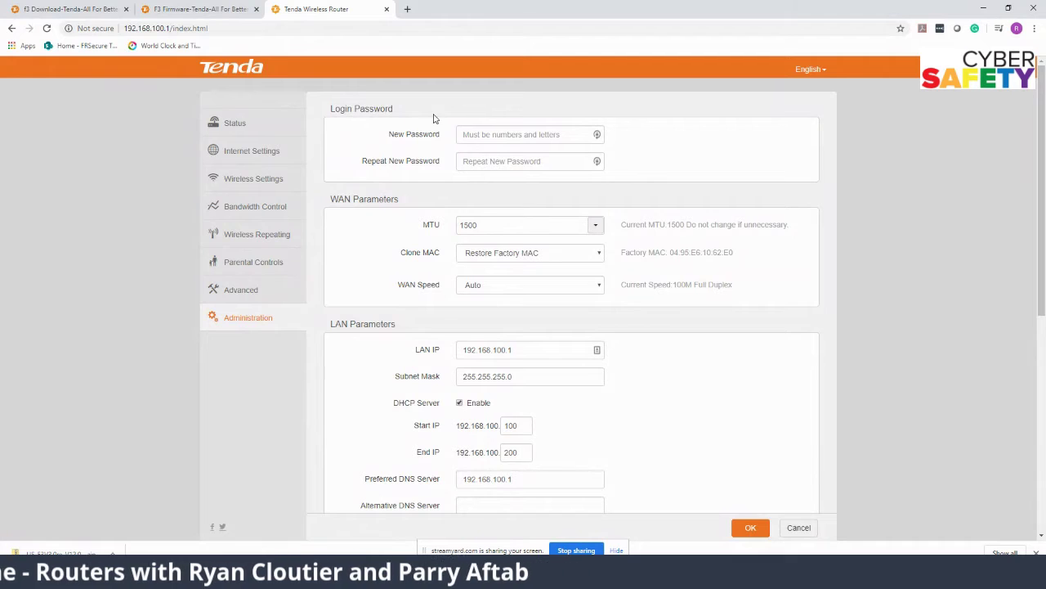
{"action": "scroll", "coordinate": [353, 255], "scroll_direction": "down", "scroll_amount": 2}
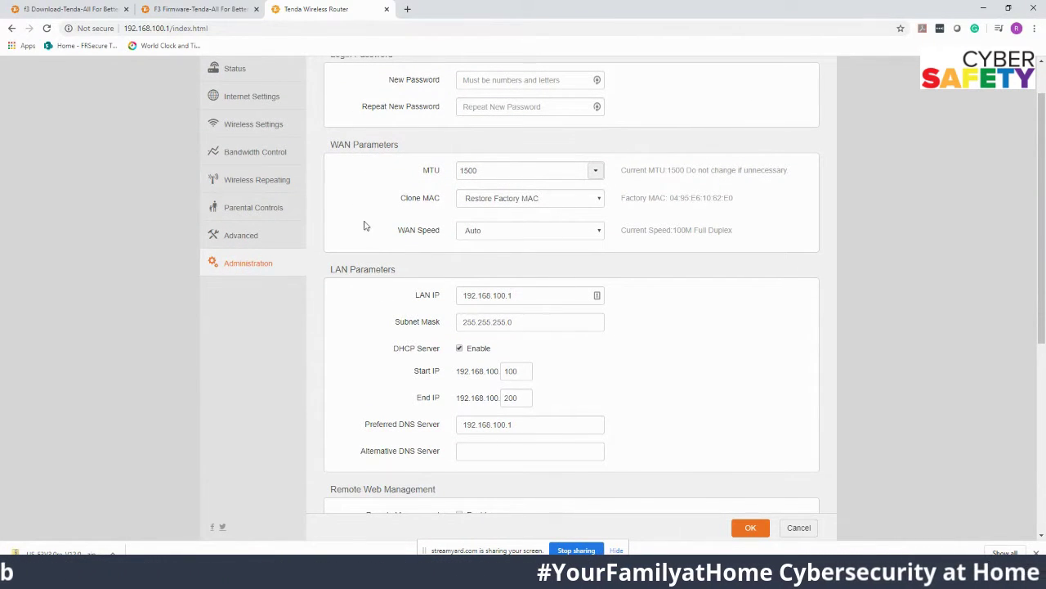
{"action": "scroll", "coordinate": [372, 223], "scroll_direction": "down", "scroll_amount": 2}
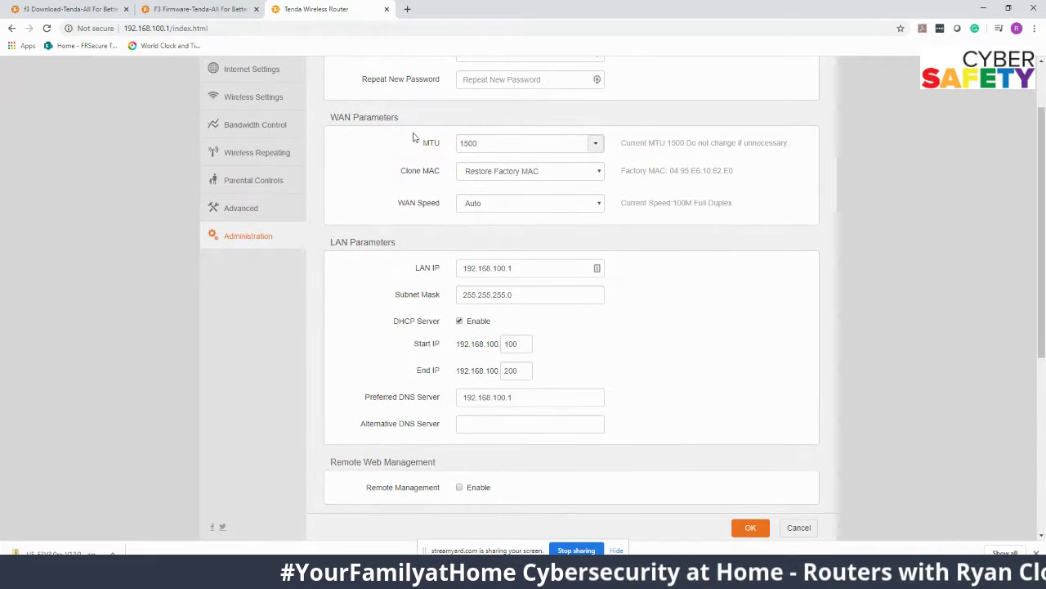
{"action": "scroll", "coordinate": [378, 240], "scroll_direction": "down", "scroll_amount": 1}
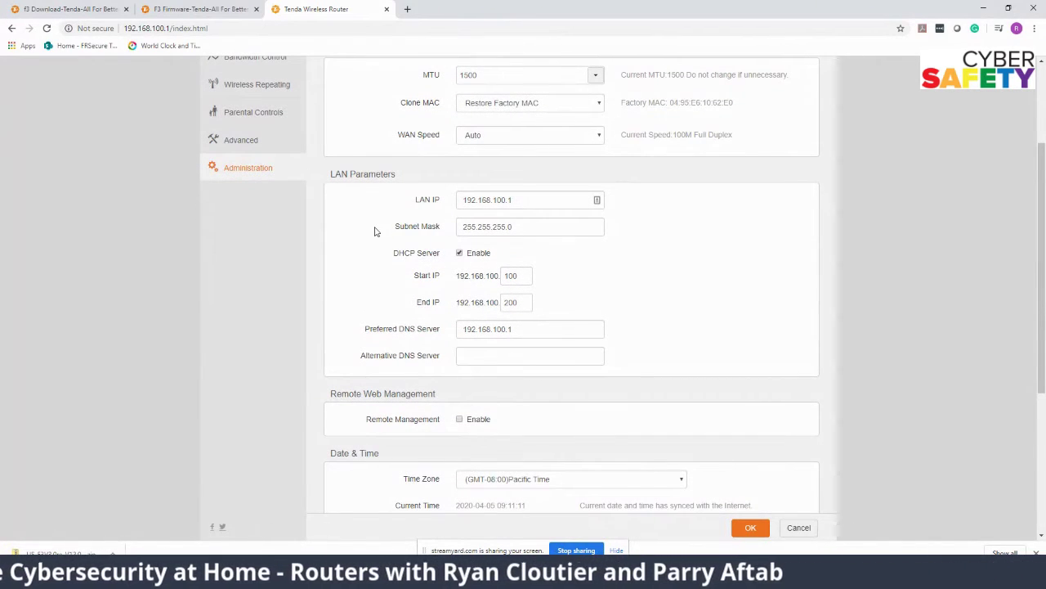
{"action": "scroll", "coordinate": [388, 237], "scroll_direction": "down", "scroll_amount": 3}
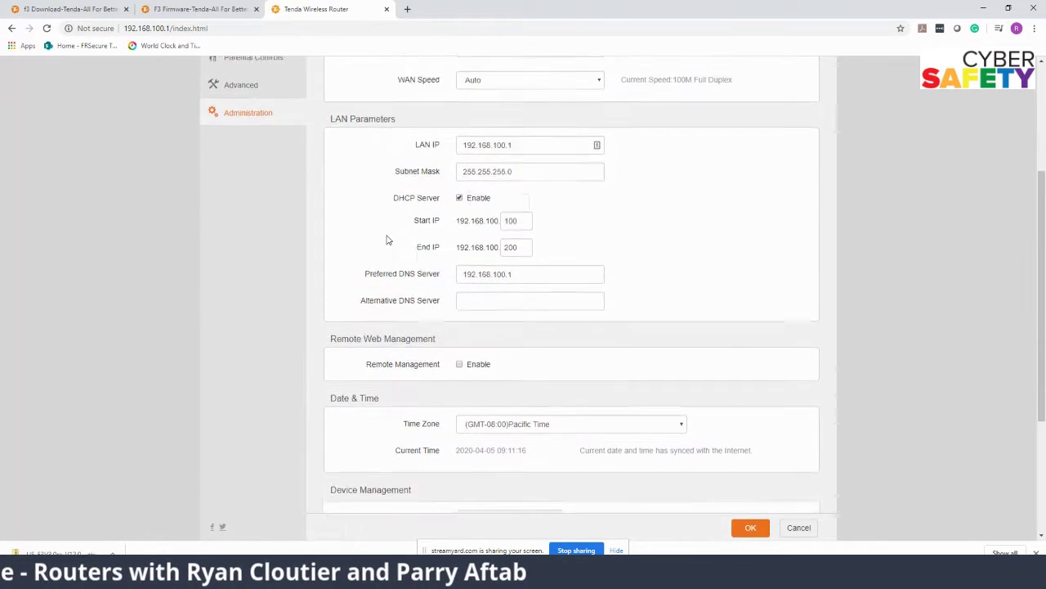
{"action": "scroll", "coordinate": [387, 238], "scroll_direction": "down", "scroll_amount": 1}
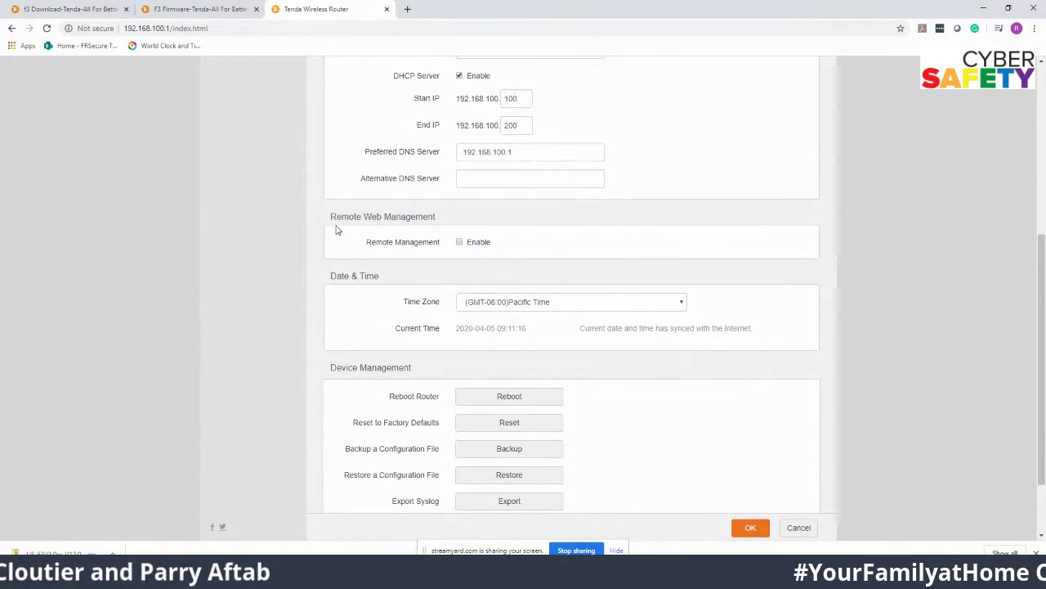
{"action": "left_click_drag", "start_coordinate": [332, 218], "coordinate": [460, 222]}
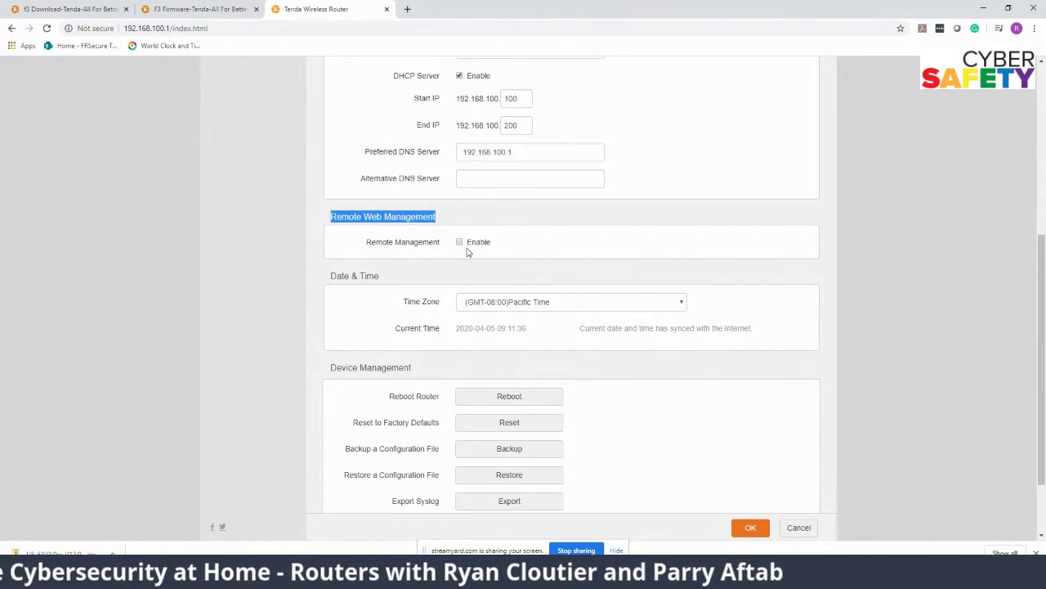
Locate the router's Firmware Upgrade setting and compare its current version with the newest firmware on the Tenda download page.
{"action": "scroll", "coordinate": [363, 252], "scroll_direction": "down", "scroll_amount": 1}
{"action": "scroll", "coordinate": [363, 252], "scroll_direction": "down", "scroll_amount": 1}
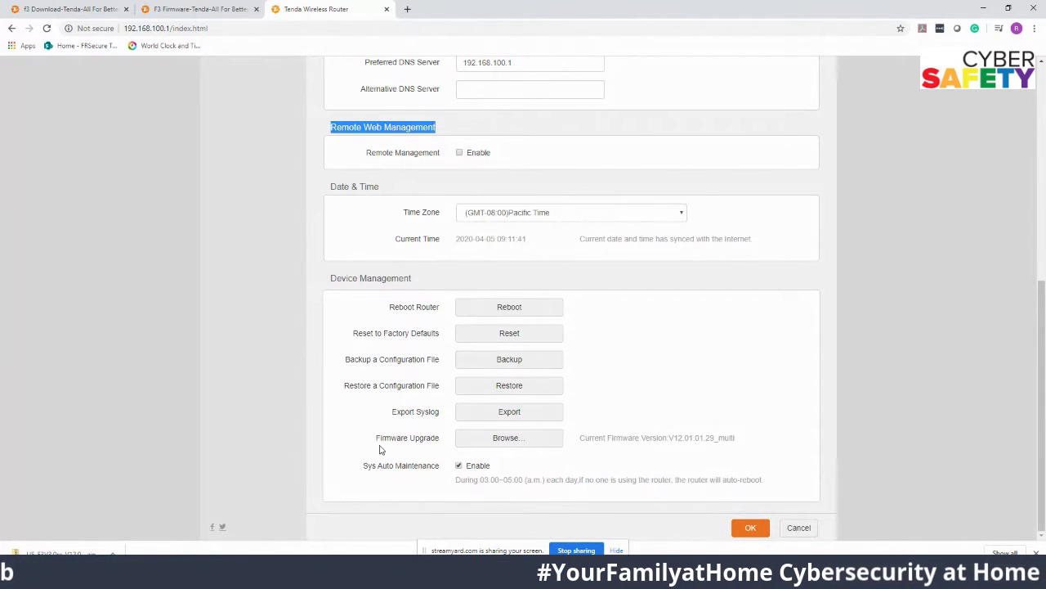
{"action": "left_click_drag", "start_coordinate": [377, 442], "coordinate": [444, 444]}
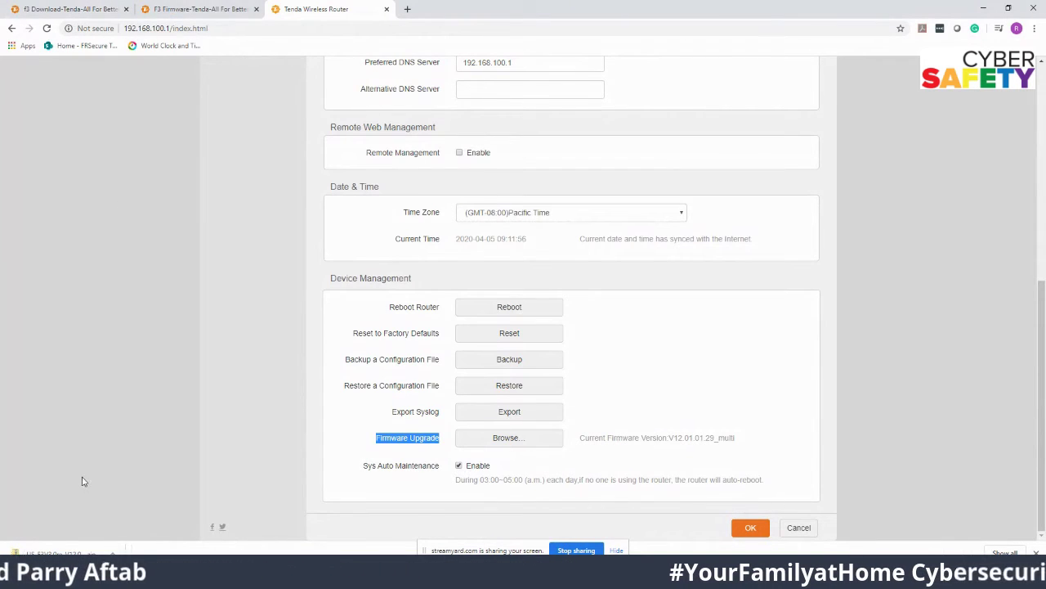
{"action": "left_click", "coordinate": [84, 6]}
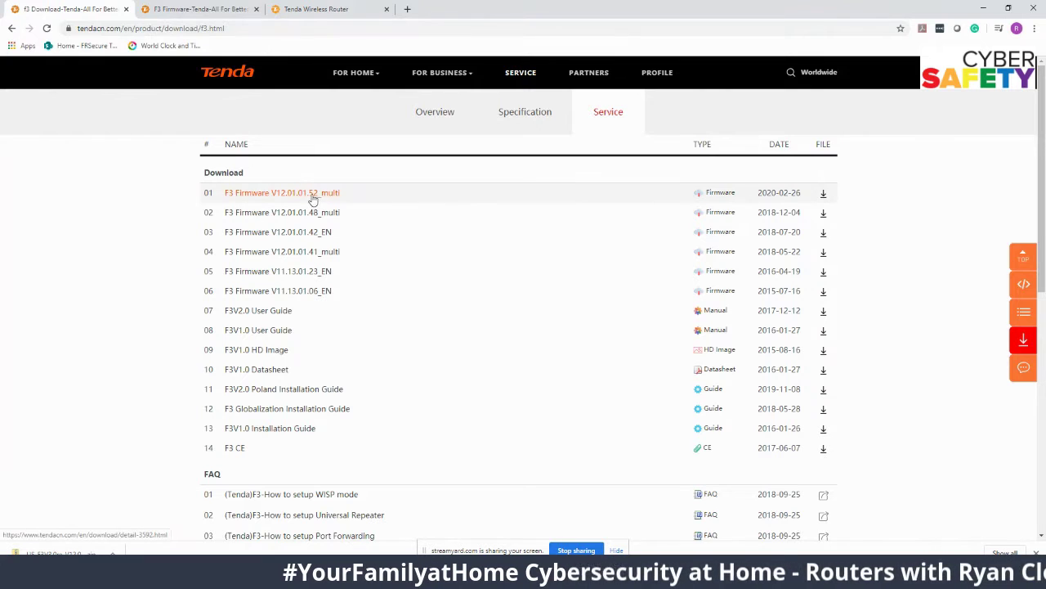
{"action": "left_click", "coordinate": [331, 8]}
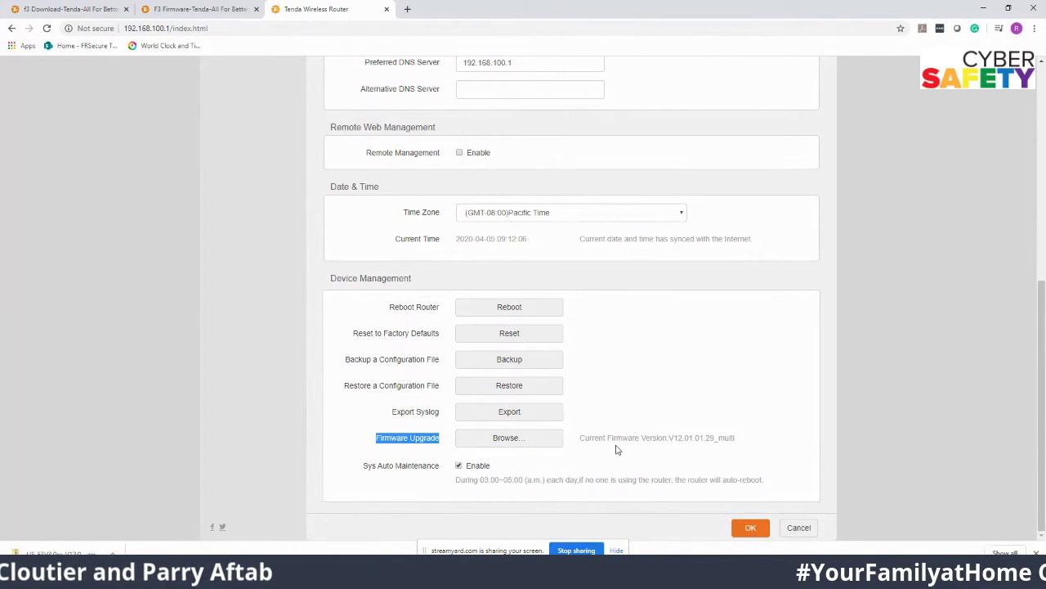
{"action": "left_click", "coordinate": [392, 425]}
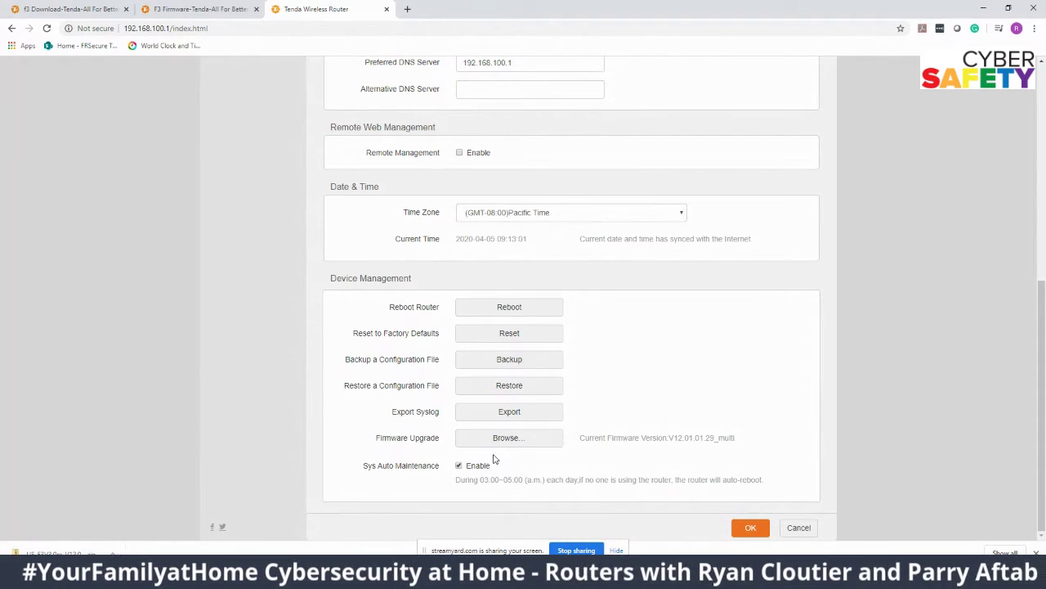
Review the router's Status page and the Connection Type in its Internet Settings.
{"action": "scroll", "coordinate": [365, 468], "scroll_direction": "up", "scroll_amount": 5}
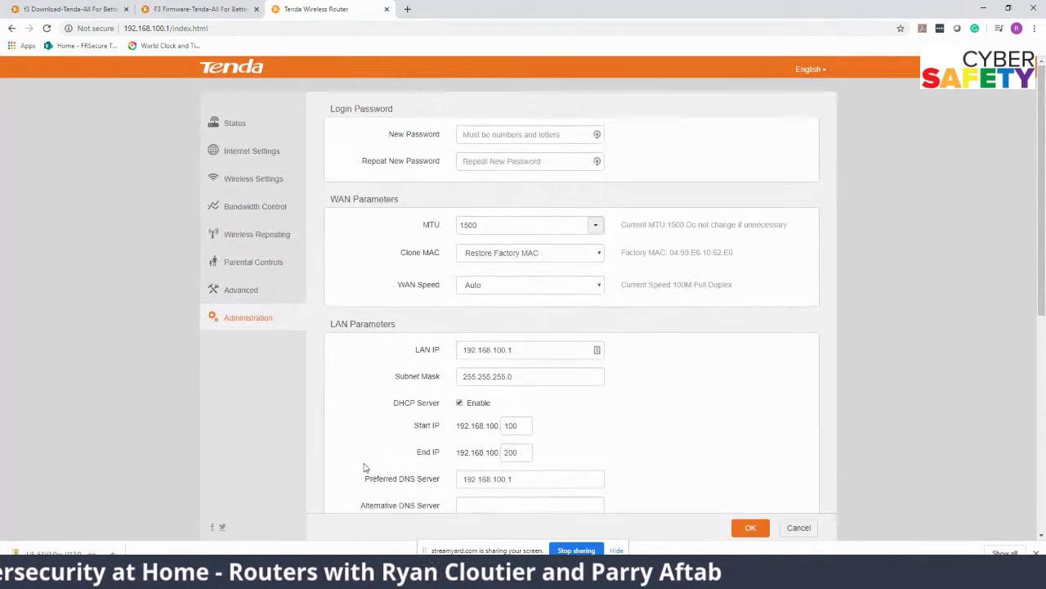
{"action": "left_click", "coordinate": [237, 124]}
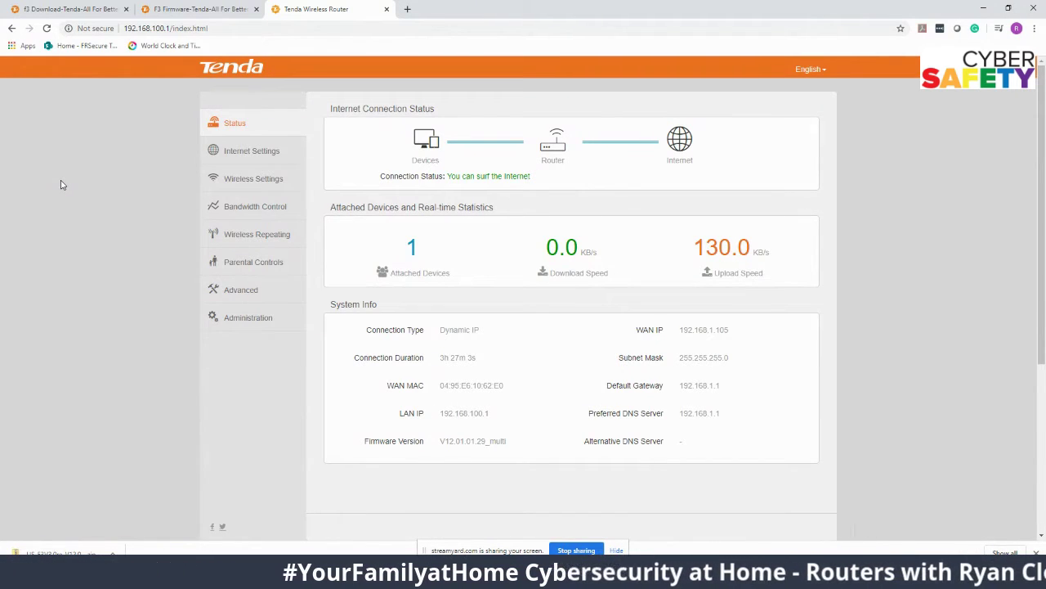
{"action": "left_click", "coordinate": [252, 156]}
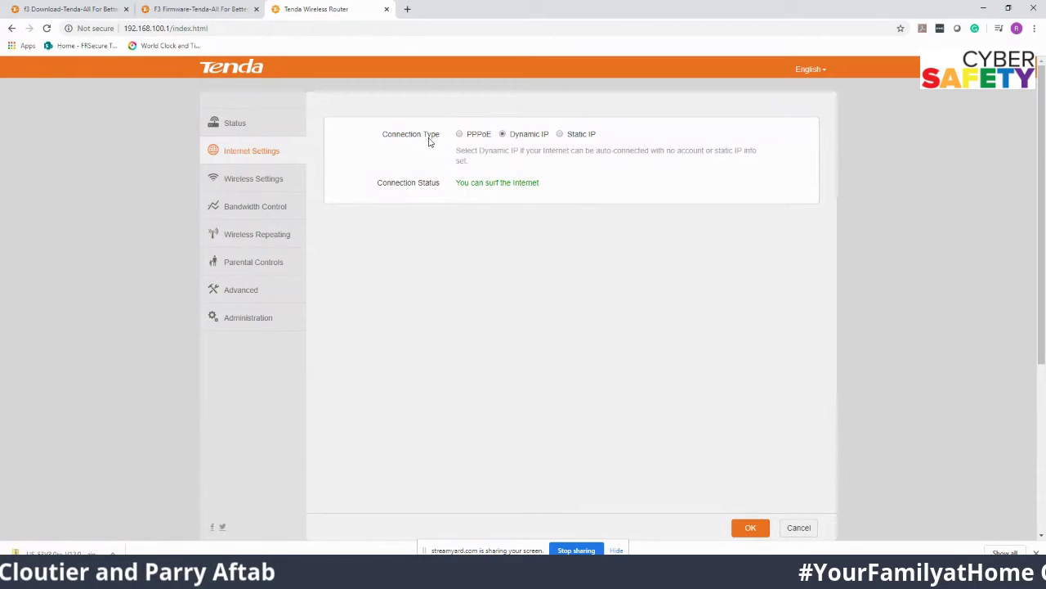
{"action": "left_click_drag", "start_coordinate": [383, 135], "coordinate": [433, 142]}
{"action": "left_click", "coordinate": [482, 163]}
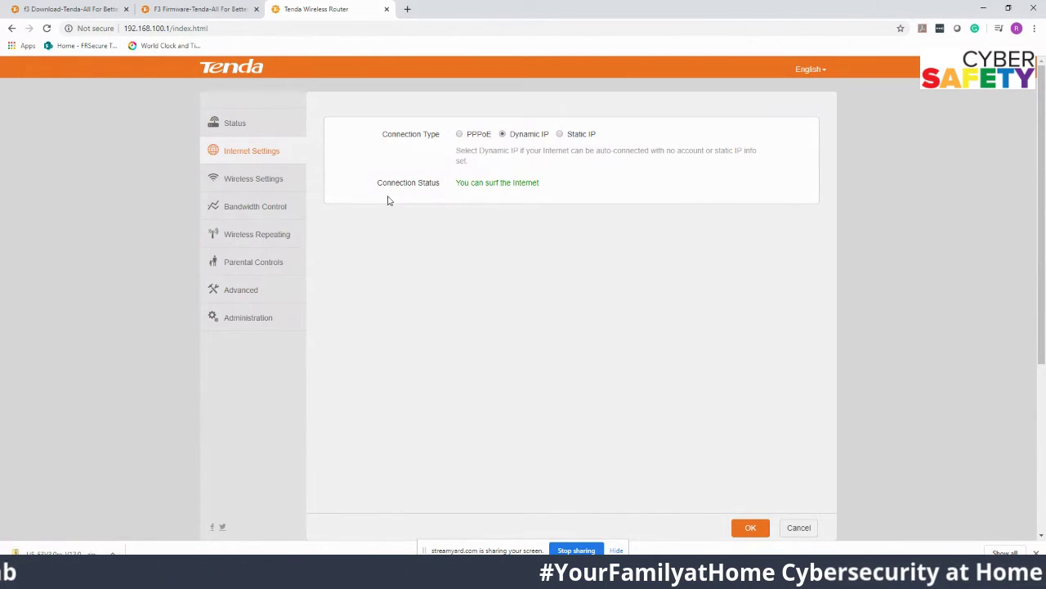
Review the router's Wireless Settings, including the WiFi name, security mode, password and WiFi schedule.
{"action": "left_click", "coordinate": [249, 180]}
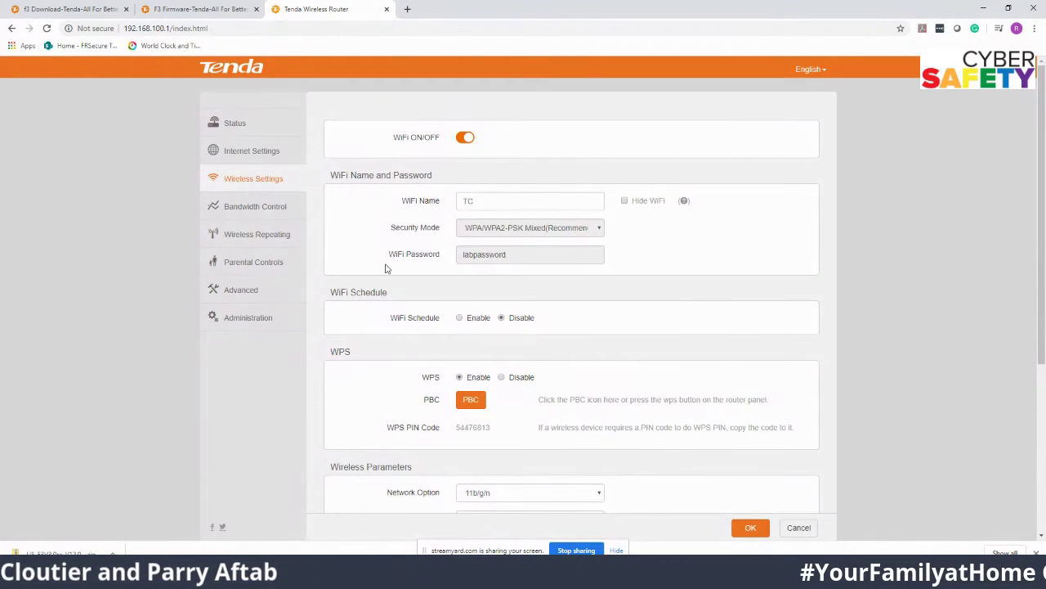
{"action": "scroll", "coordinate": [387, 268], "scroll_direction": "down", "scroll_amount": 1}
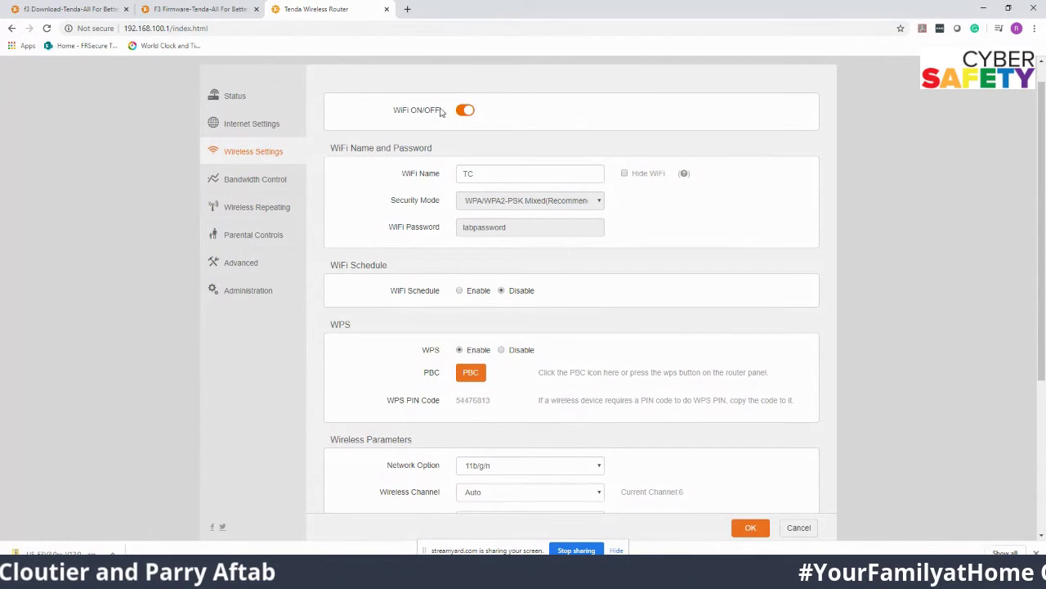
{"action": "scroll", "coordinate": [397, 204], "scroll_direction": "down", "scroll_amount": 2}
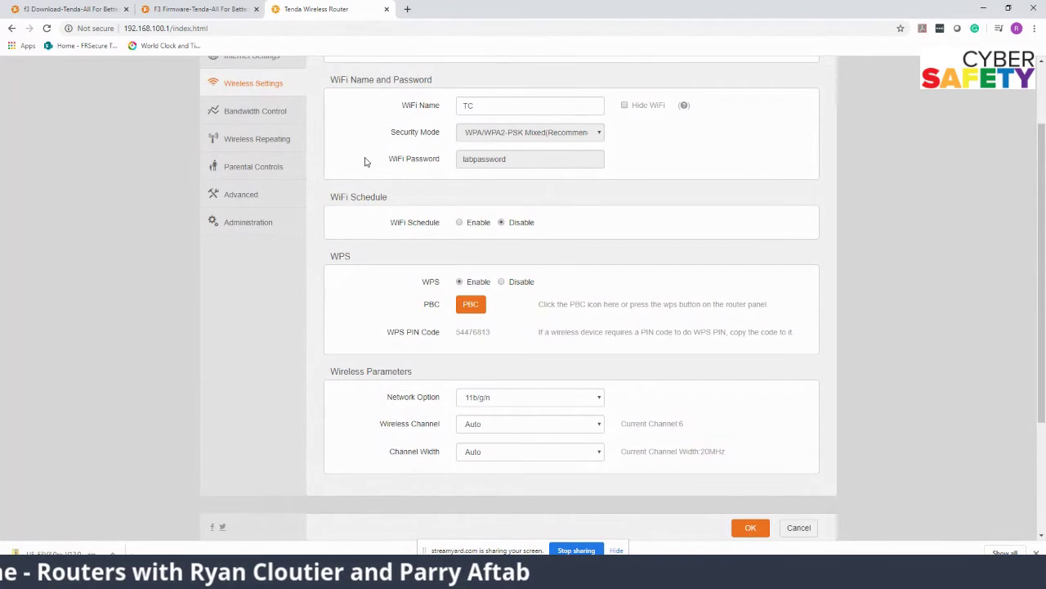
{"action": "scroll", "coordinate": [369, 164], "scroll_direction": "up", "scroll_amount": 1}
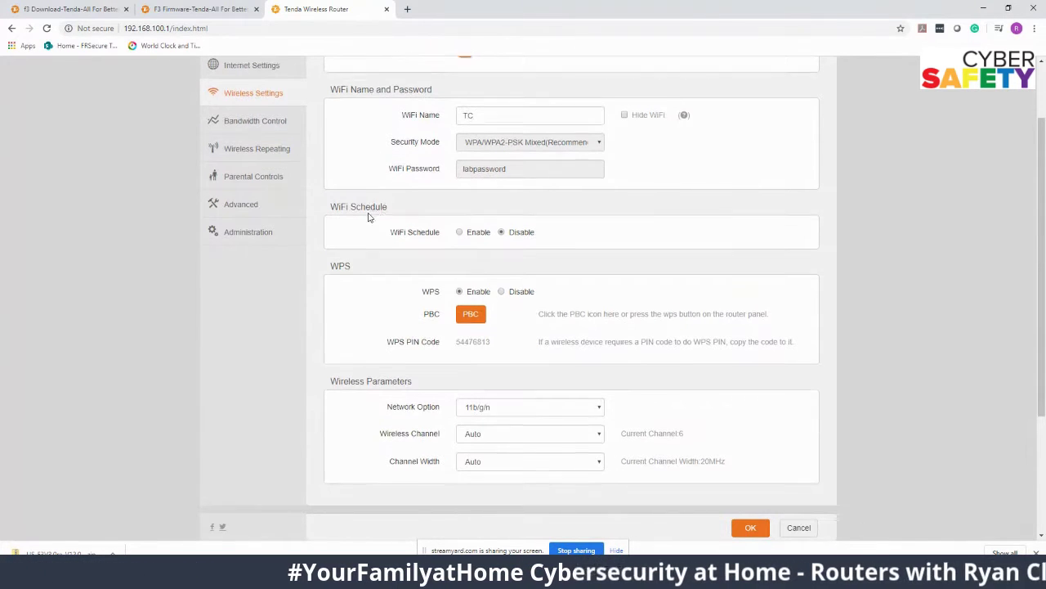
{"action": "scroll", "coordinate": [368, 199], "scroll_direction": "down", "scroll_amount": 2}
{"action": "scroll", "coordinate": [377, 184], "scroll_direction": "down", "scroll_amount": 2}
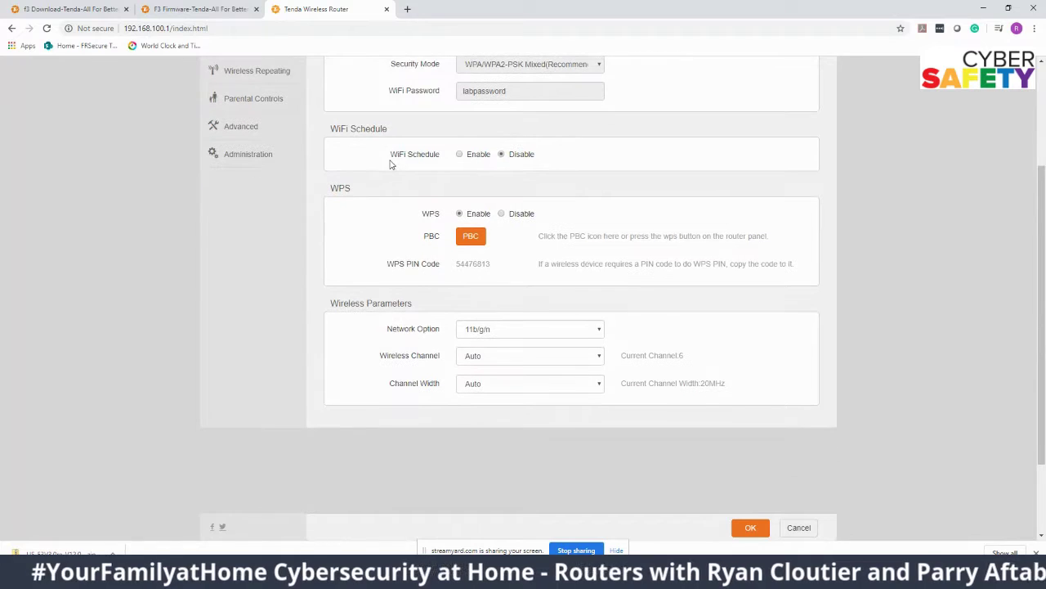
Enable the WiFi Schedule to reveal its turn-off hours and repeat days.
{"action": "left_click", "coordinate": [459, 154]}
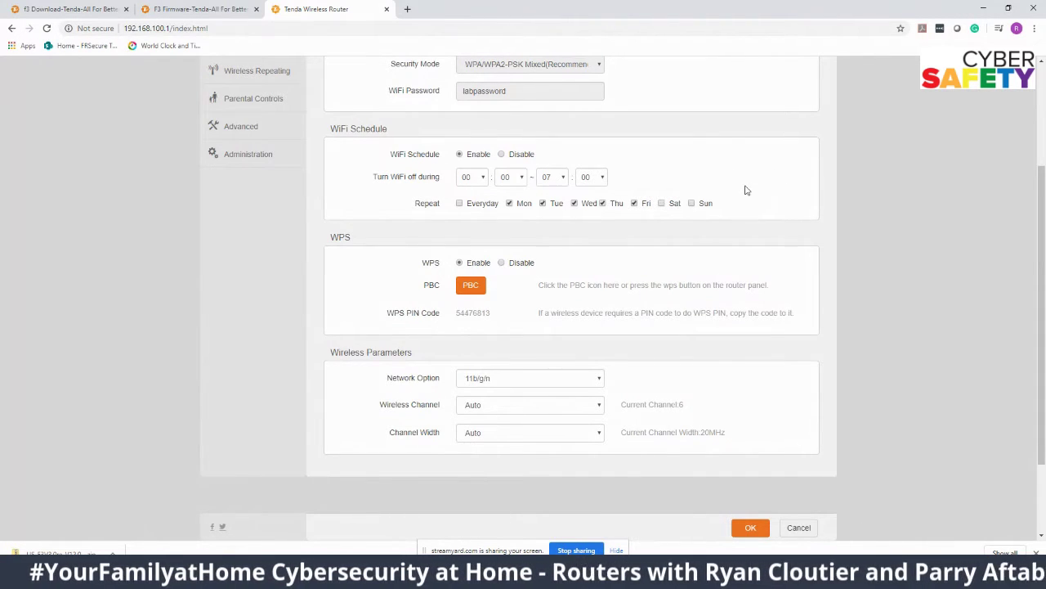
{"action": "scroll", "coordinate": [746, 190], "scroll_direction": "down", "scroll_amount": 1}
{"action": "scroll", "coordinate": [745, 190], "scroll_direction": "up", "scroll_amount": 1}
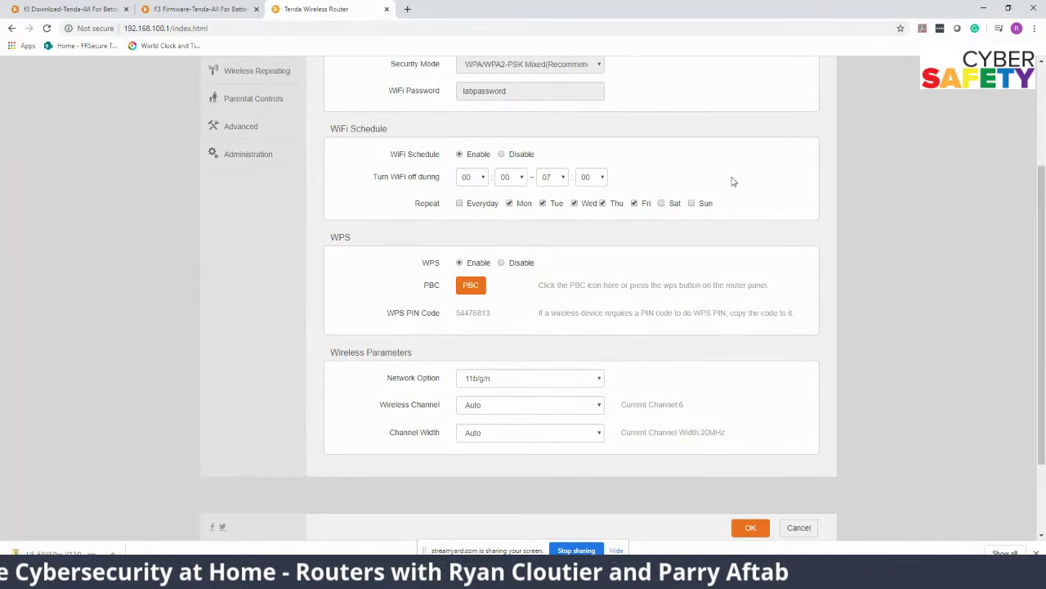
Examine the WPS and Wireless Parameters sections of the Wireless Settings.
{"action": "scroll", "coordinate": [353, 289], "scroll_direction": "down", "scroll_amount": 2}
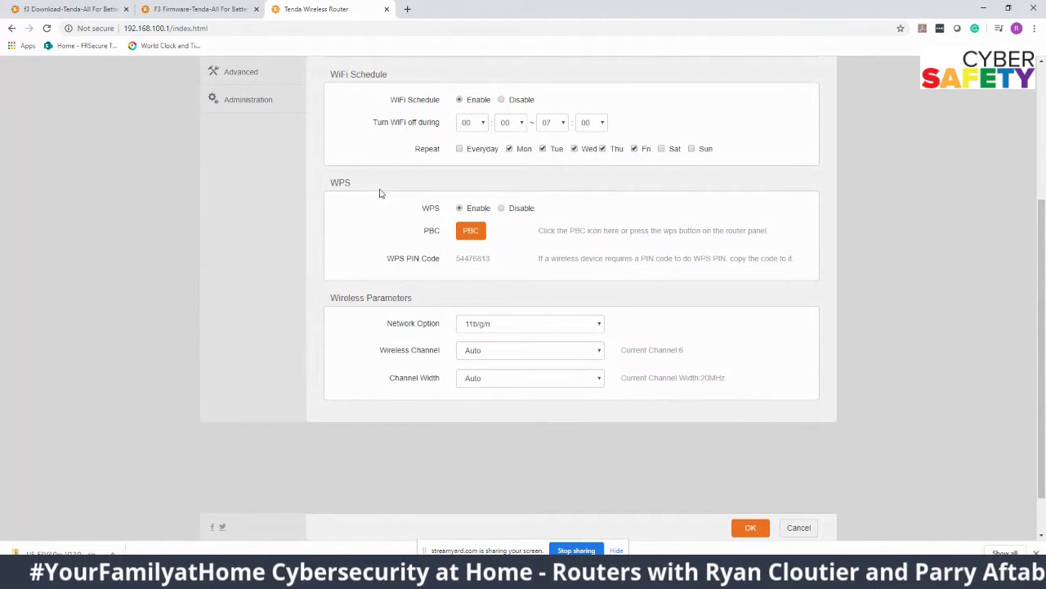
{"action": "scroll", "coordinate": [298, 275], "scroll_direction": "down", "scroll_amount": 1}
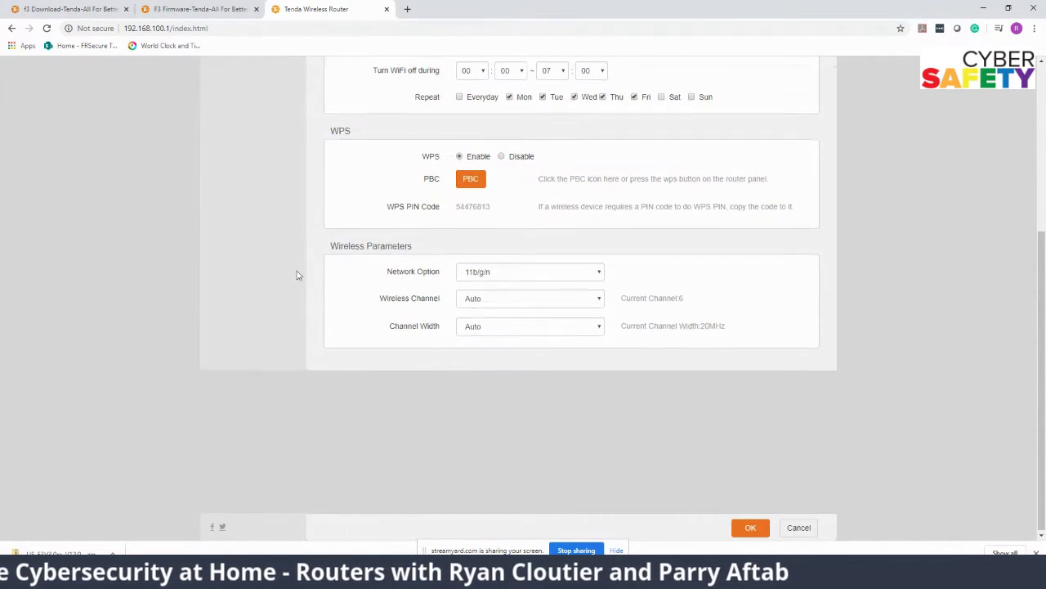
{"action": "left_click_drag", "start_coordinate": [318, 244], "coordinate": [453, 250]}
{"action": "left_click", "coordinate": [454, 250]}
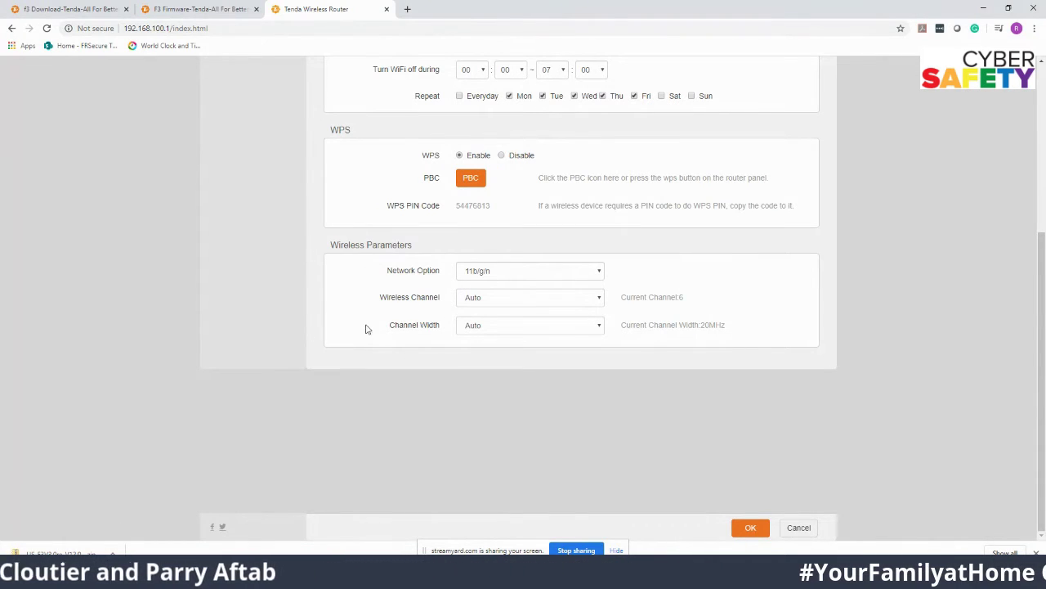
{"action": "scroll", "coordinate": [318, 322], "scroll_direction": "up", "scroll_amount": 3}
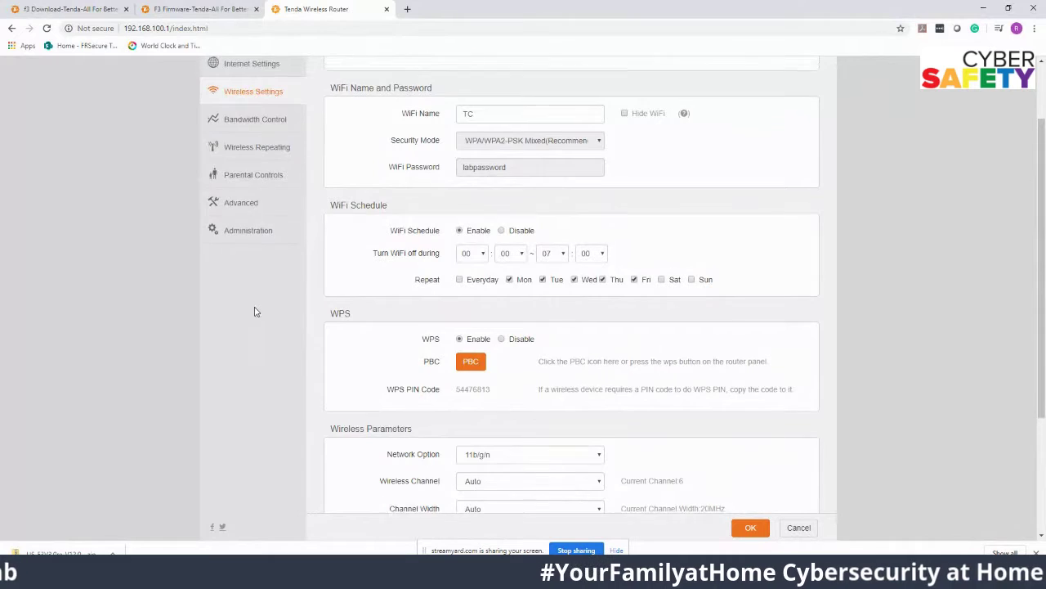
Review the Bandwidth Control page's attached and blocked devices and the Wireless Repeating modes.
{"action": "scroll", "coordinate": [255, 311], "scroll_direction": "up", "scroll_amount": 1}
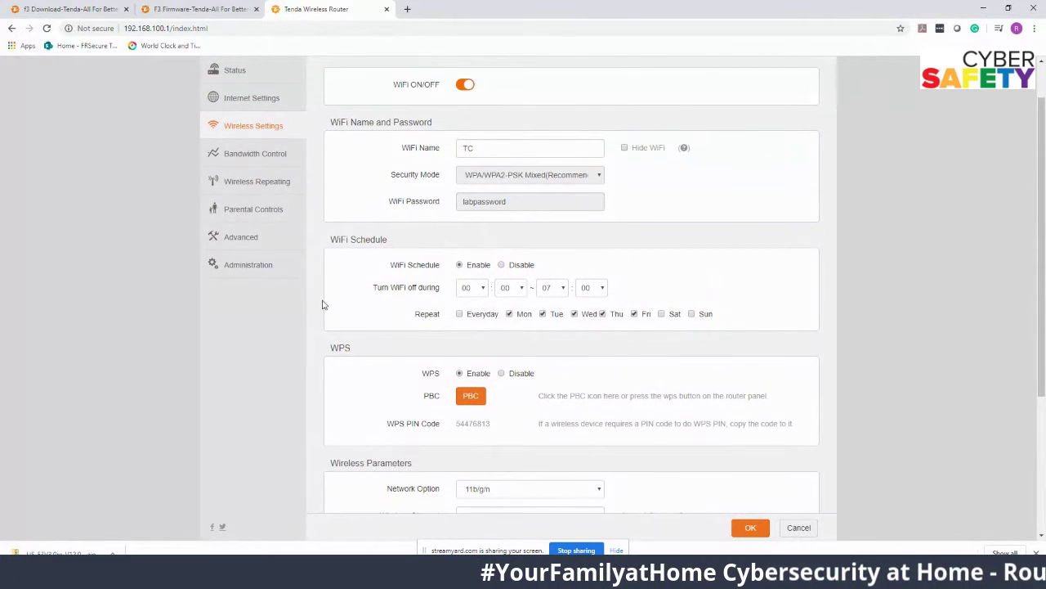
{"action": "left_click", "coordinate": [255, 155]}
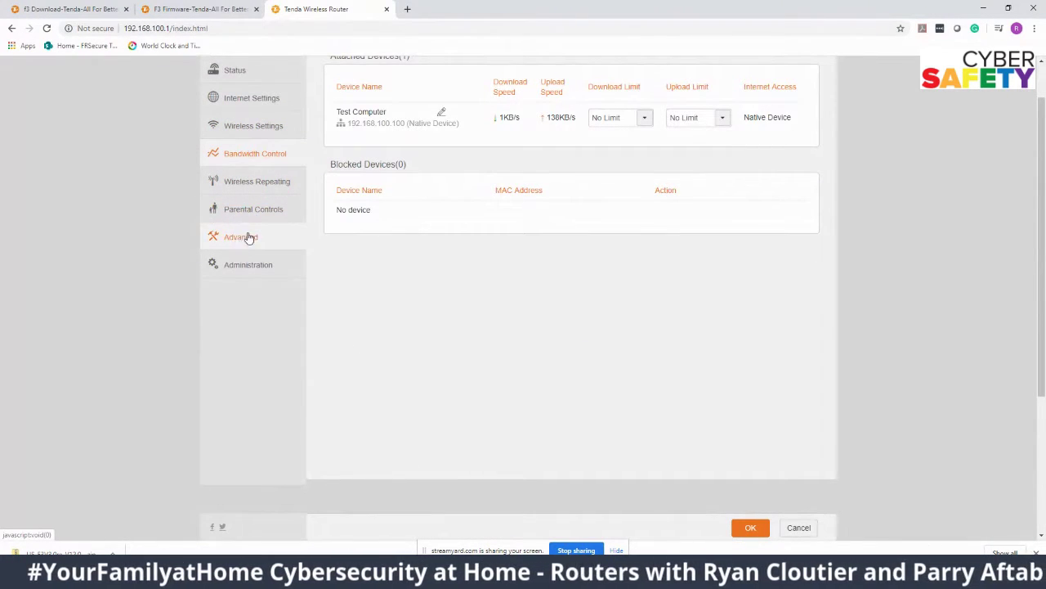
{"action": "scroll", "coordinate": [593, 187], "scroll_direction": "up", "scroll_amount": 1}
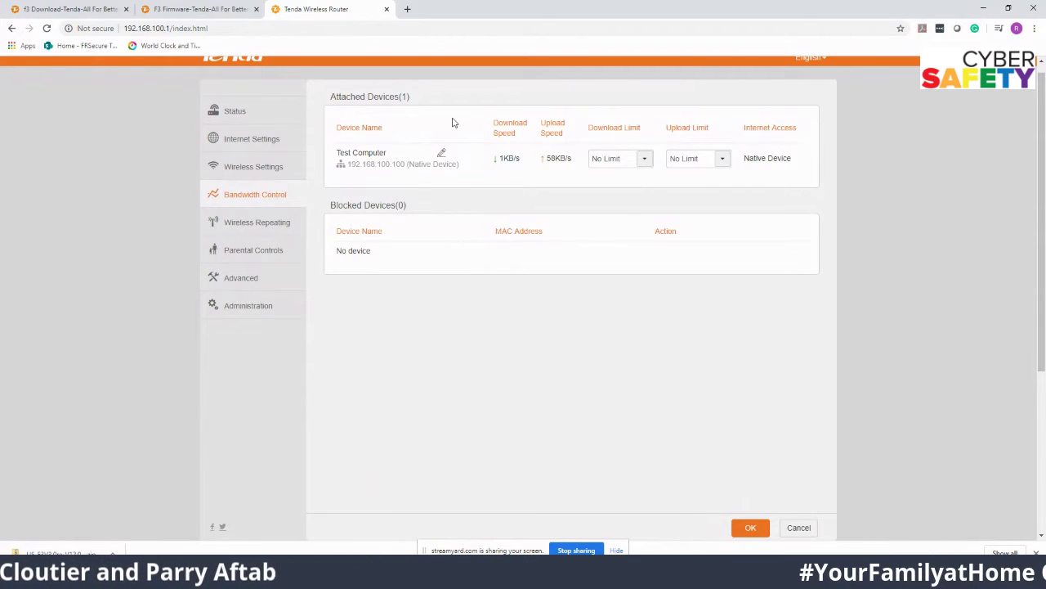
{"action": "left_click", "coordinate": [239, 228]}
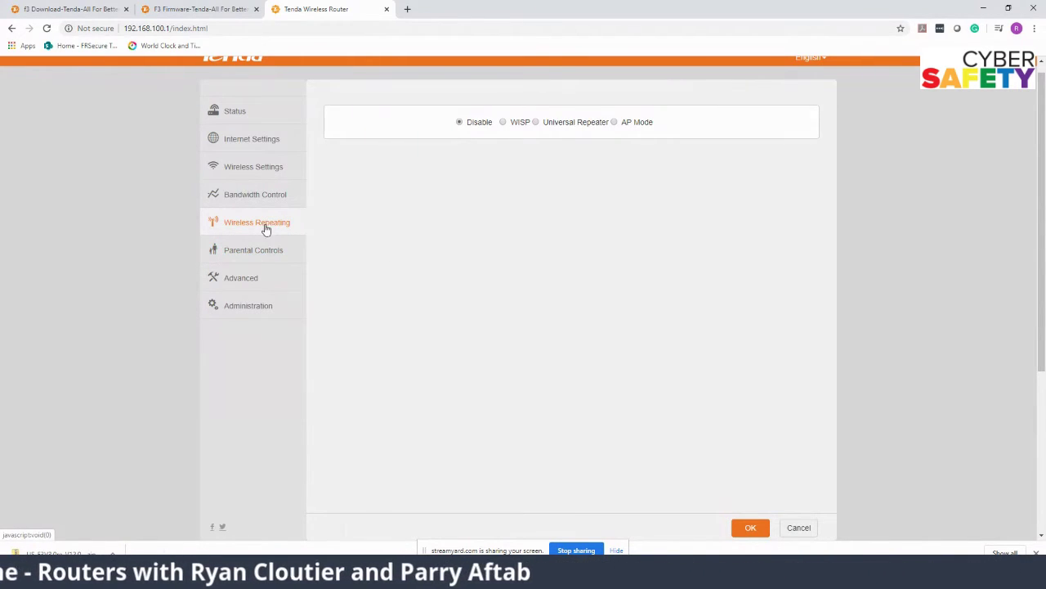
Turn on parental control management for the Test Computer and check the available Website Restrictions options.
{"action": "left_click", "coordinate": [251, 257]}
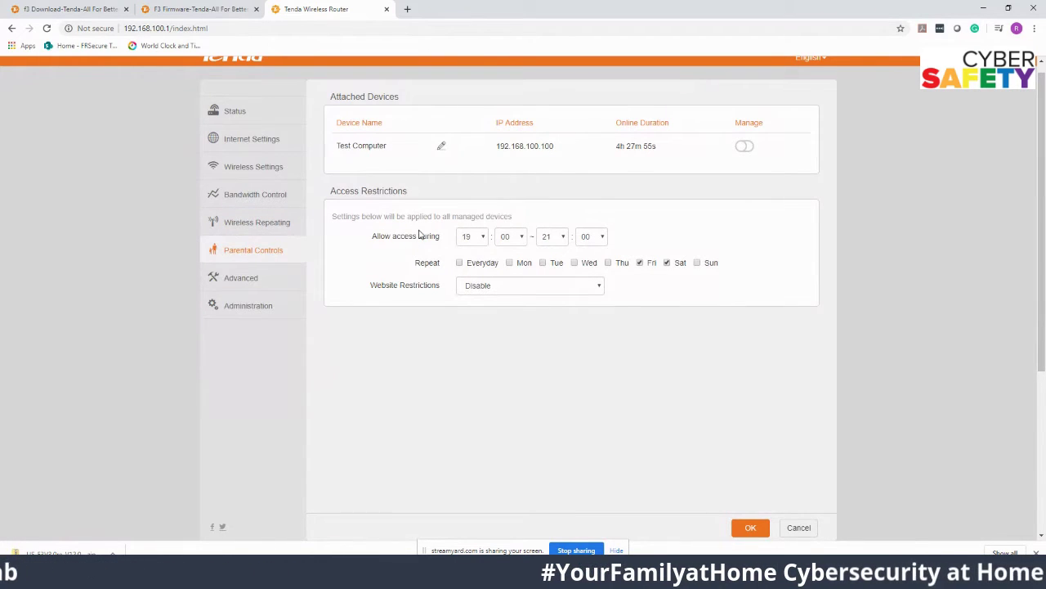
{"action": "left_click", "coordinate": [748, 150]}
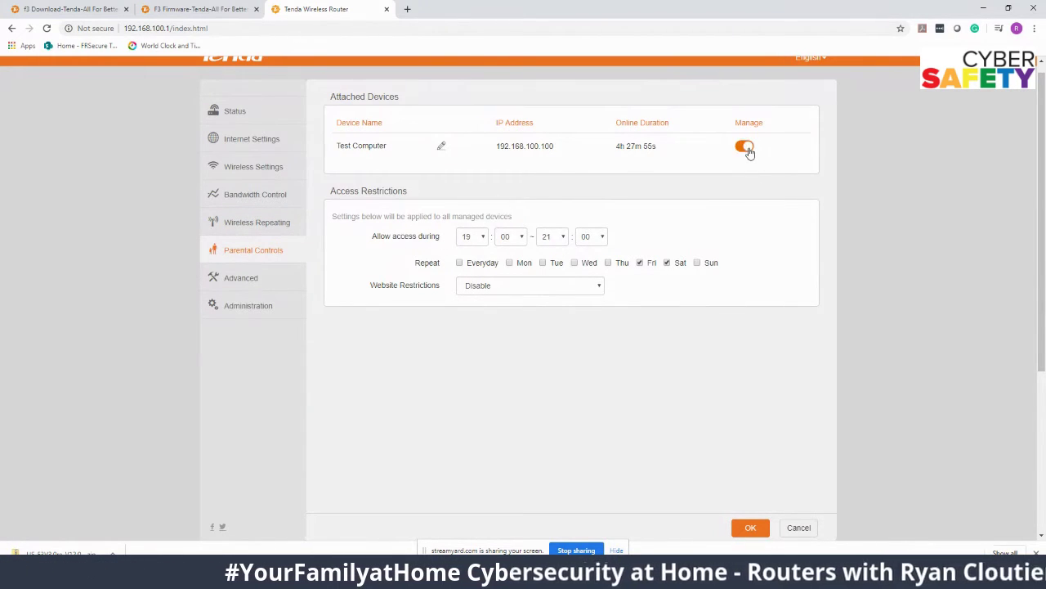
{"action": "left_click", "coordinate": [513, 291]}
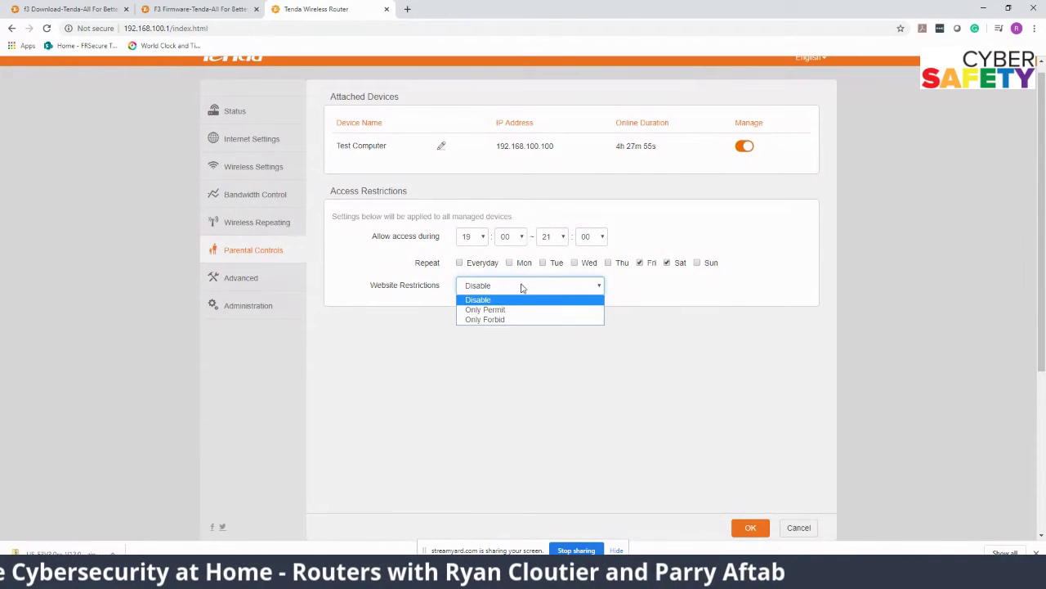
Set the allowed access period under Access Restrictions to 11:00–21:00.
{"action": "left_click", "coordinate": [480, 239]}
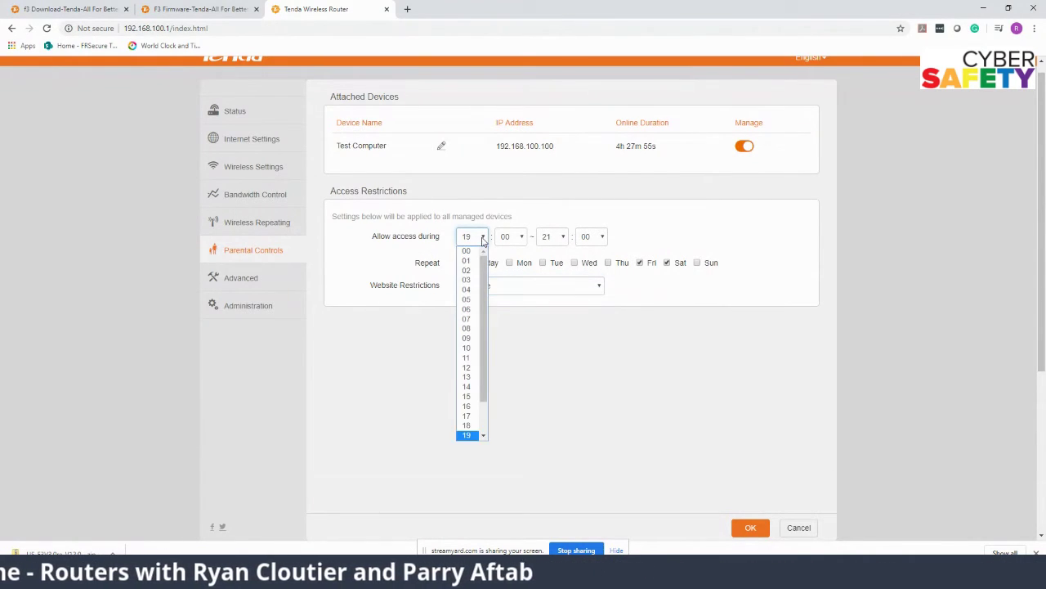
{"action": "scroll", "coordinate": [481, 316], "scroll_direction": "down", "scroll_amount": 2}
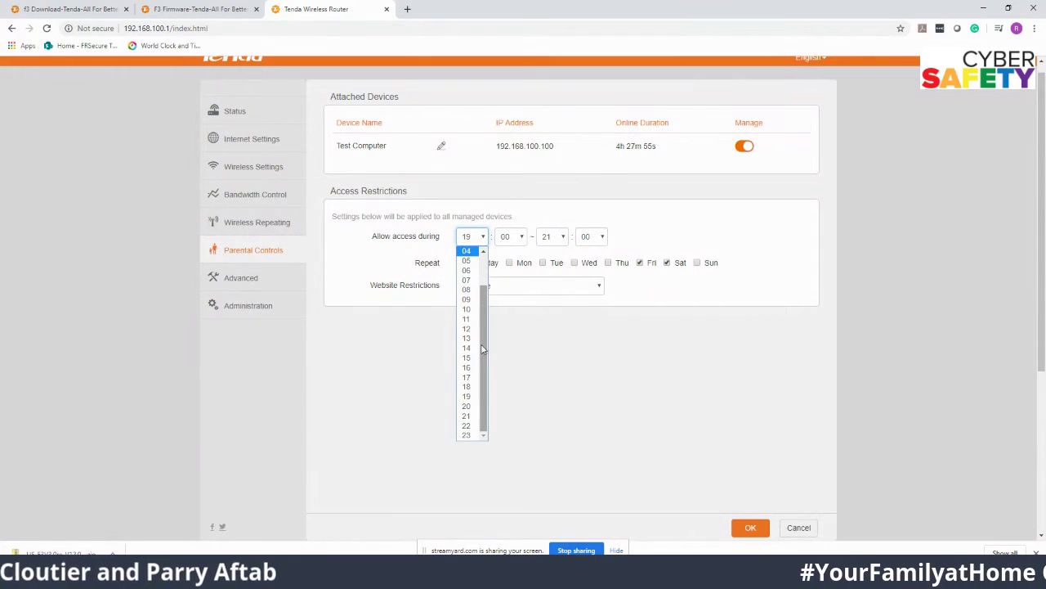
{"action": "left_click", "coordinate": [466, 321]}
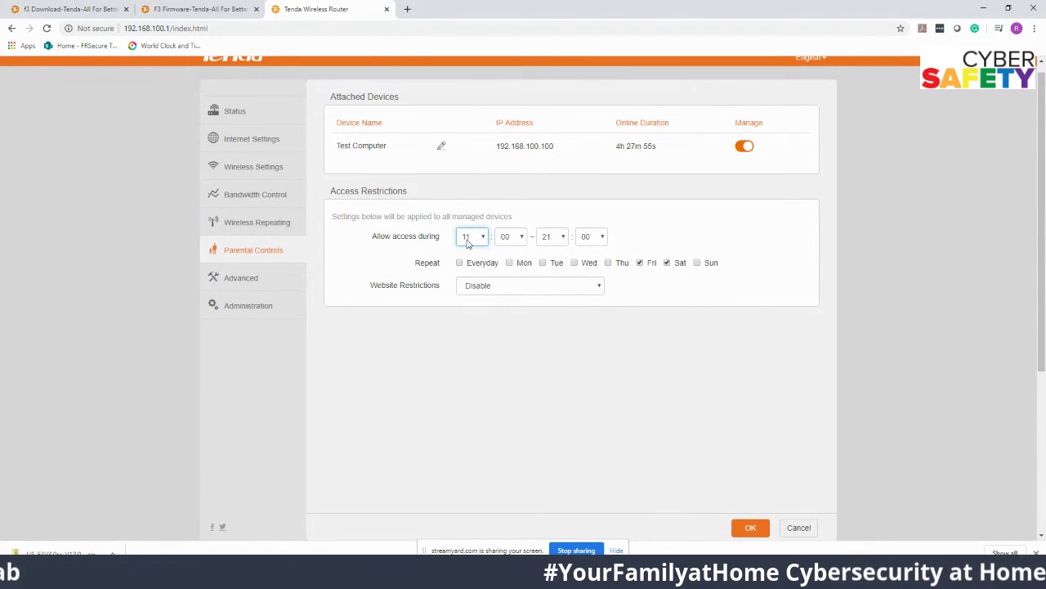
{"action": "left_click", "coordinate": [563, 239]}
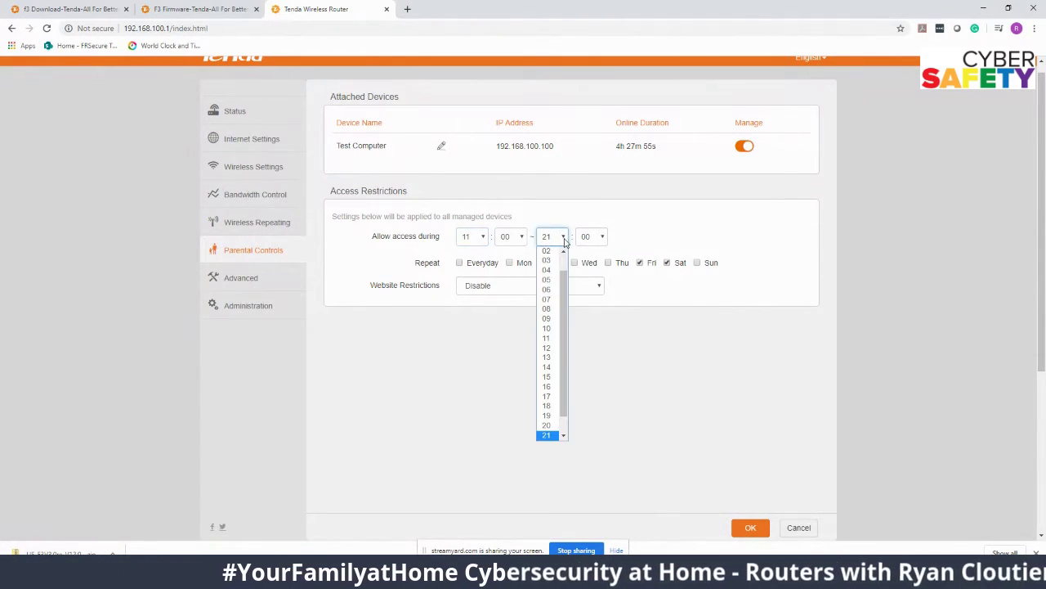
{"action": "left_click", "coordinate": [555, 319]}
{"action": "left_click", "coordinate": [565, 237]}
{"action": "scroll", "coordinate": [564, 329], "scroll_direction": "down", "scroll_amount": 1}
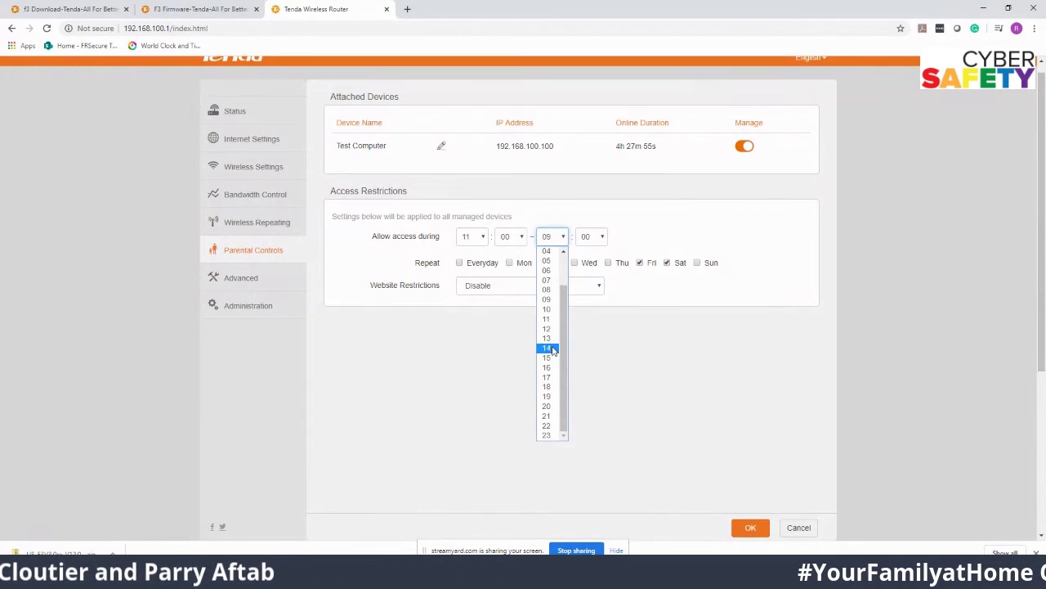
{"action": "left_click", "coordinate": [552, 408]}
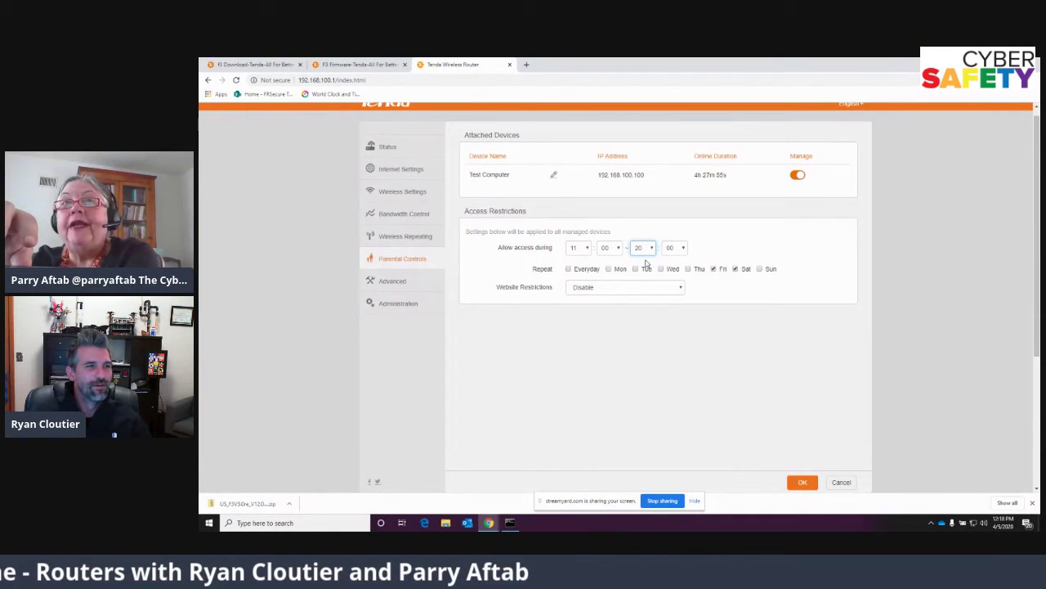
{"action": "left_click", "coordinate": [649, 247]}
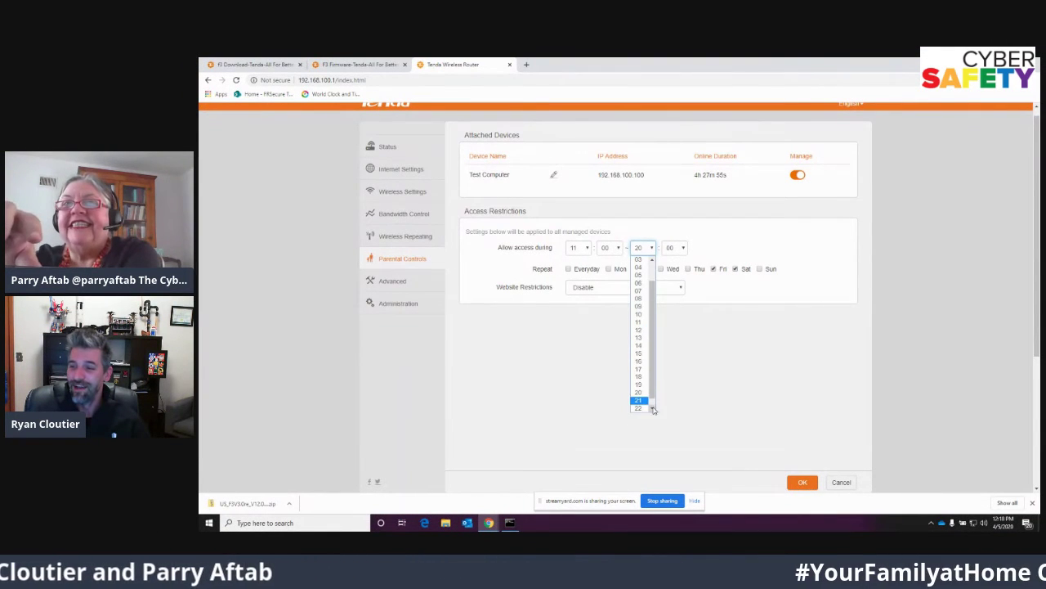
{"action": "left_click", "coordinate": [642, 400]}
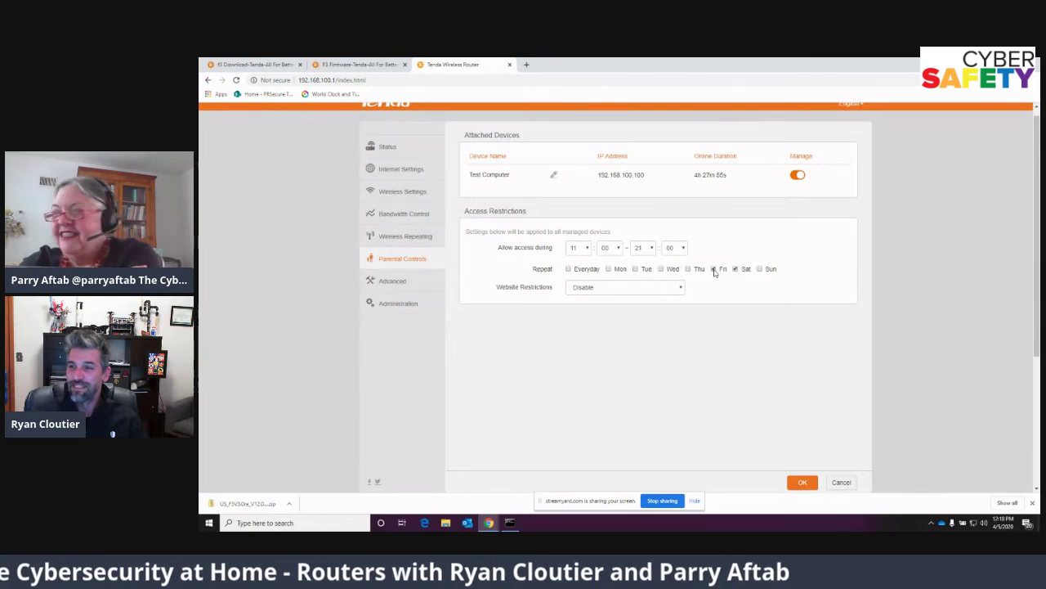
Set the access restriction to repeat Monday through Friday, leaving Saturday out.
{"action": "left_click", "coordinate": [609, 269]}
{"action": "left_click", "coordinate": [635, 269]}
{"action": "left_click", "coordinate": [660, 269]}
{"action": "left_click", "coordinate": [688, 269]}
{"action": "left_click", "coordinate": [736, 269]}
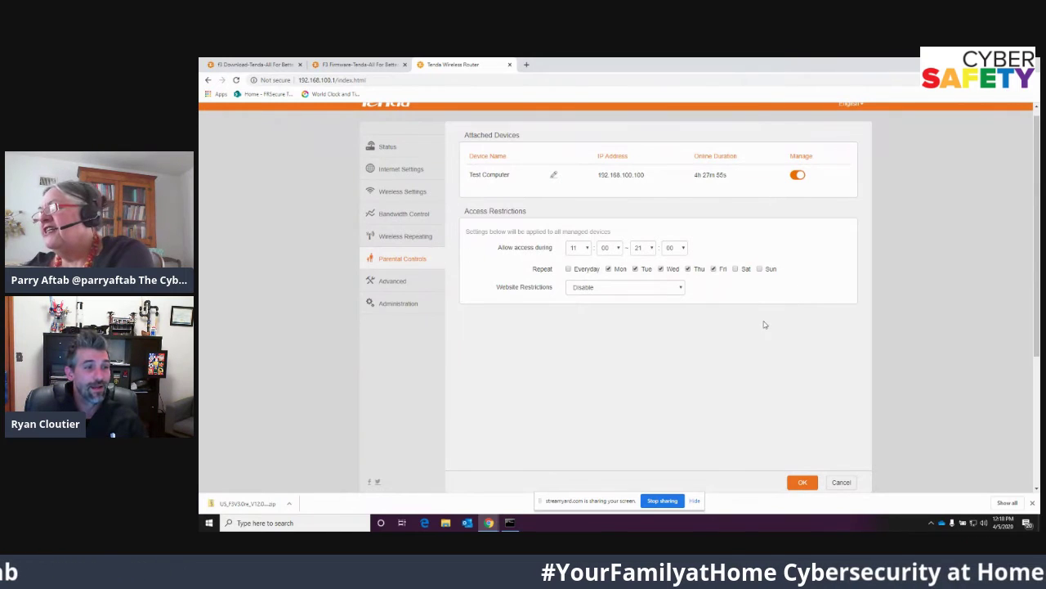
Try Only Permit for the Website Restrictions, switch them to Only Forbid, and leave the specified websites empty.
{"action": "left_click", "coordinate": [623, 288]}
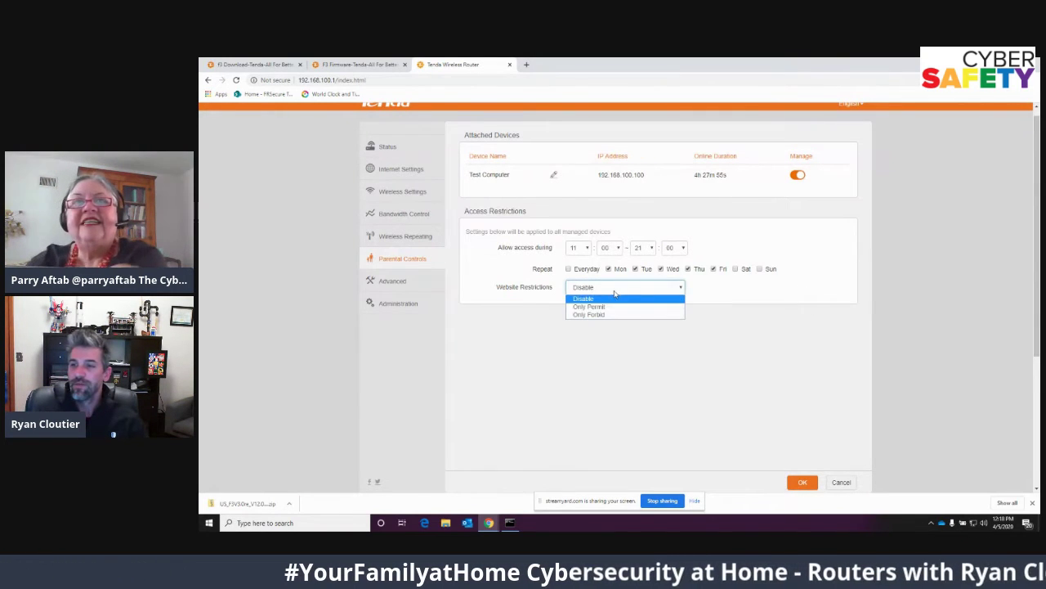
{"action": "left_click", "coordinate": [612, 307]}
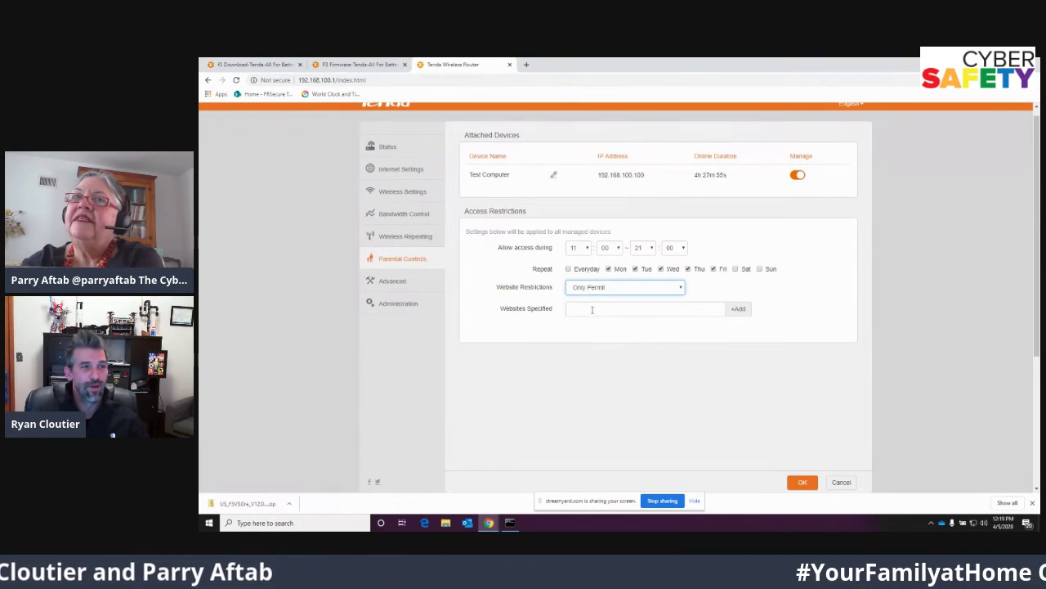
{"action": "left_click", "coordinate": [647, 288]}
{"action": "left_click", "coordinate": [619, 315]}
{"action": "left_click", "coordinate": [571, 311]}
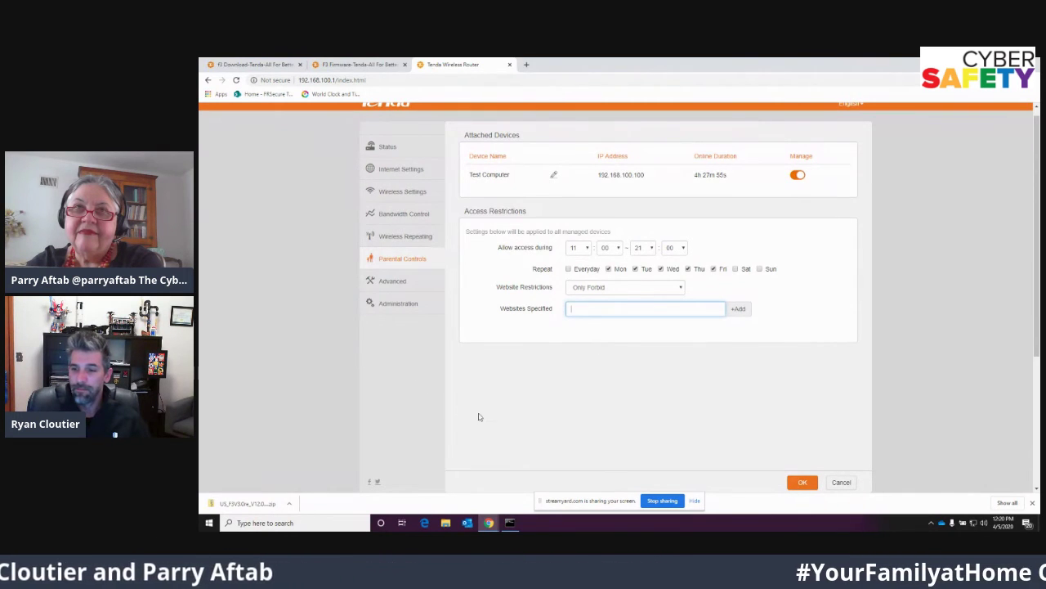
{"action": "scroll", "coordinate": [483, 419], "scroll_direction": "down", "scroll_amount": 1}
{"action": "scroll", "coordinate": [488, 418], "scroll_direction": "up", "scroll_amount": 2}
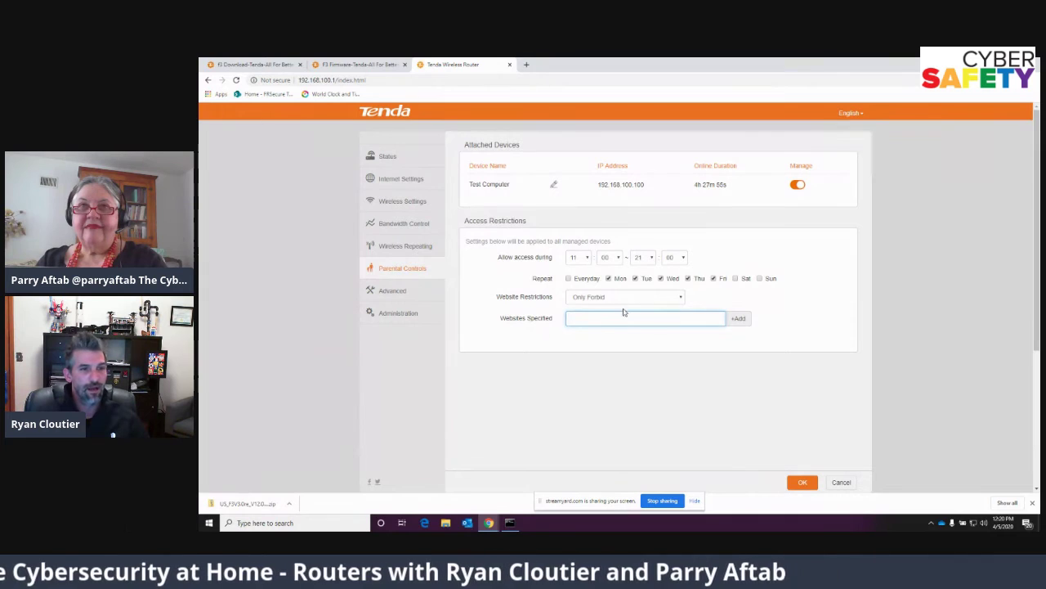
{"action": "left_click", "coordinate": [331, 350]}
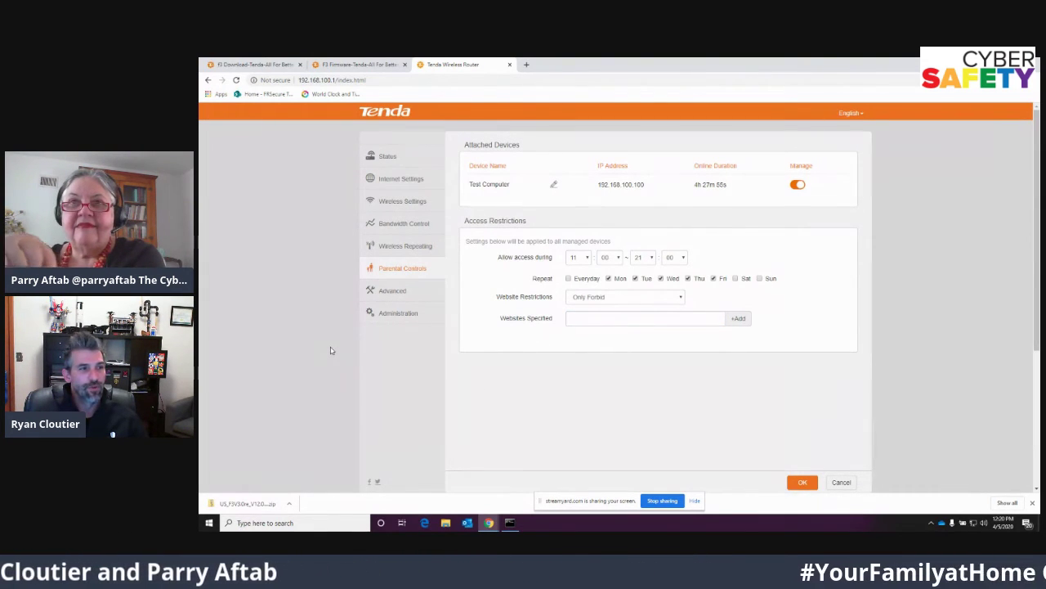